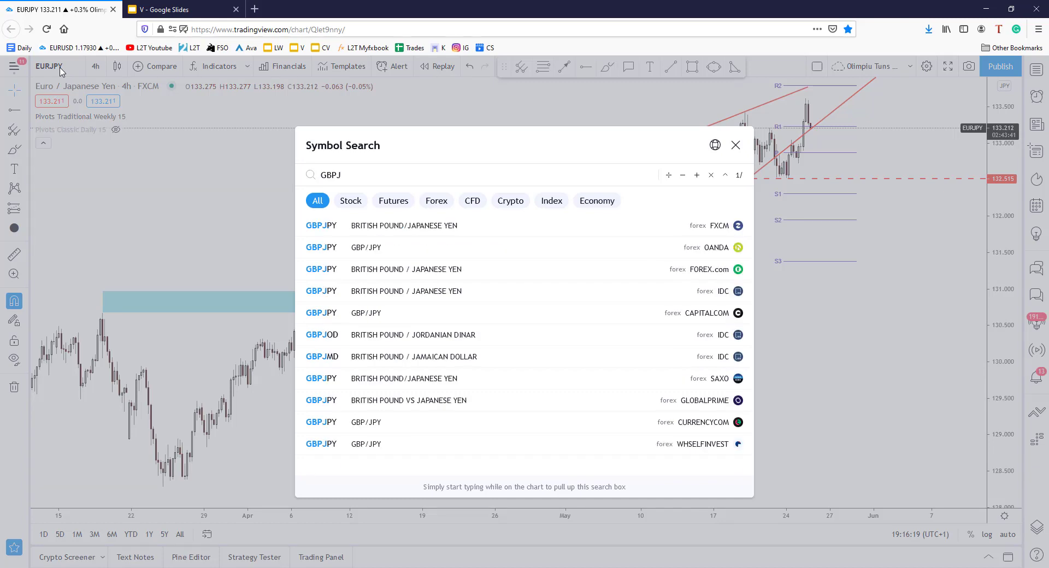
Load the FXCM GBPJPY chart and scale it to show the recent price action and drawn lines
text(Y)
key(Down)
key(Return)
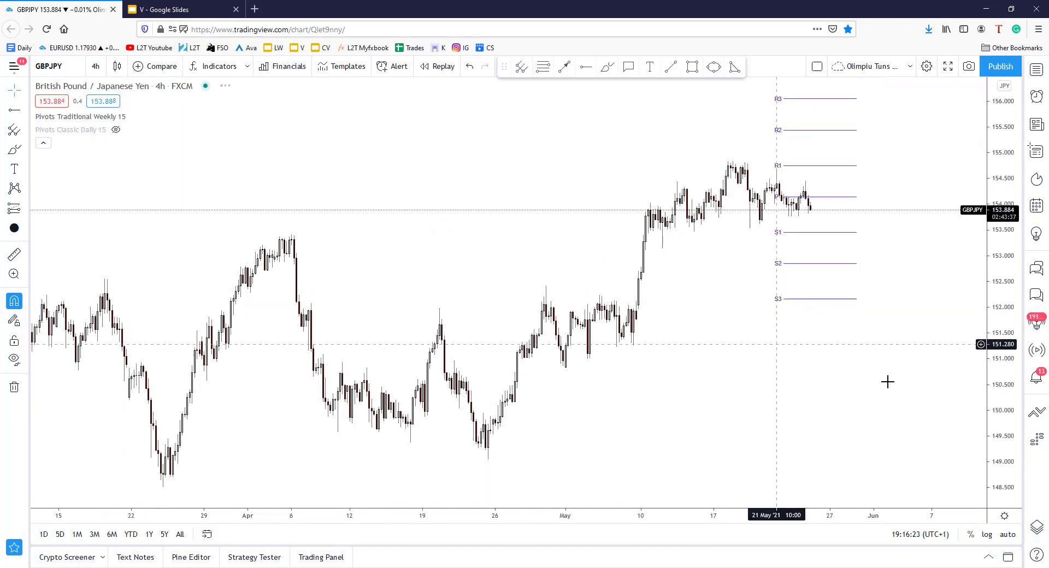
drag(1000, 331, 1000, 248)
scroll(950, 283, up, 2)
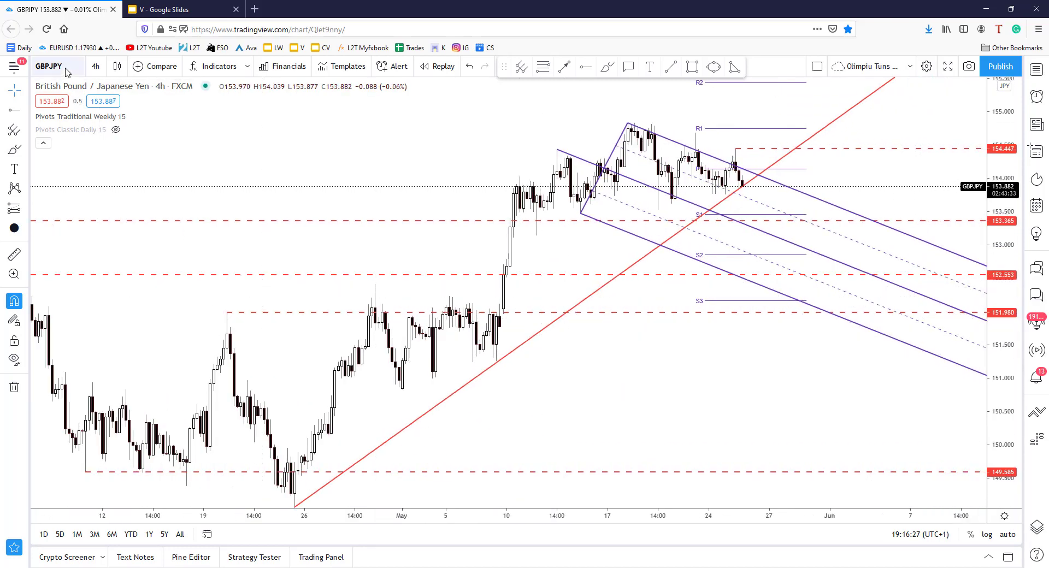
Load the USDJPY chart to view its recent price action
click(64, 69)
text(USDJPY)
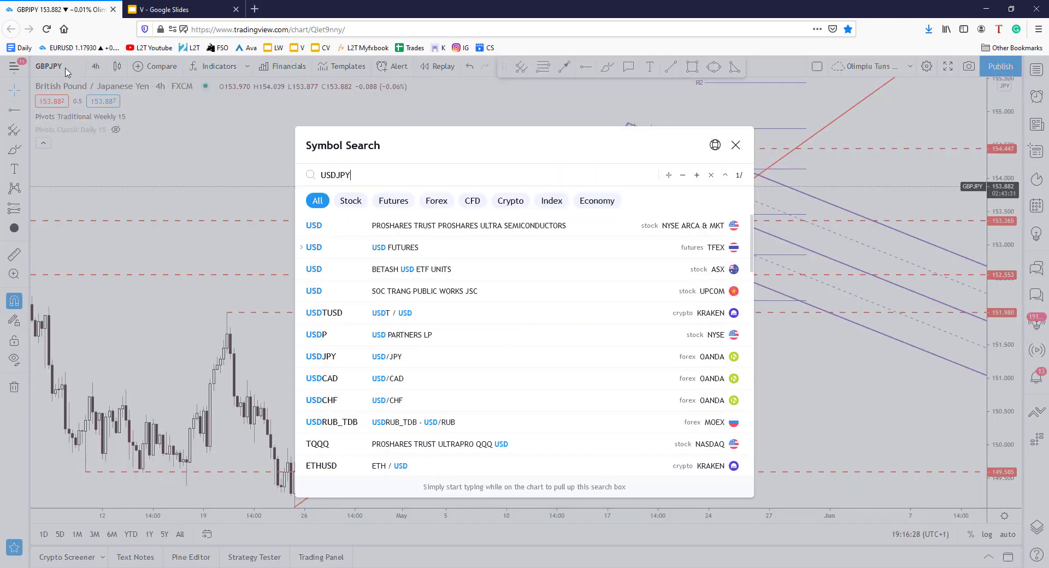
key(Return)
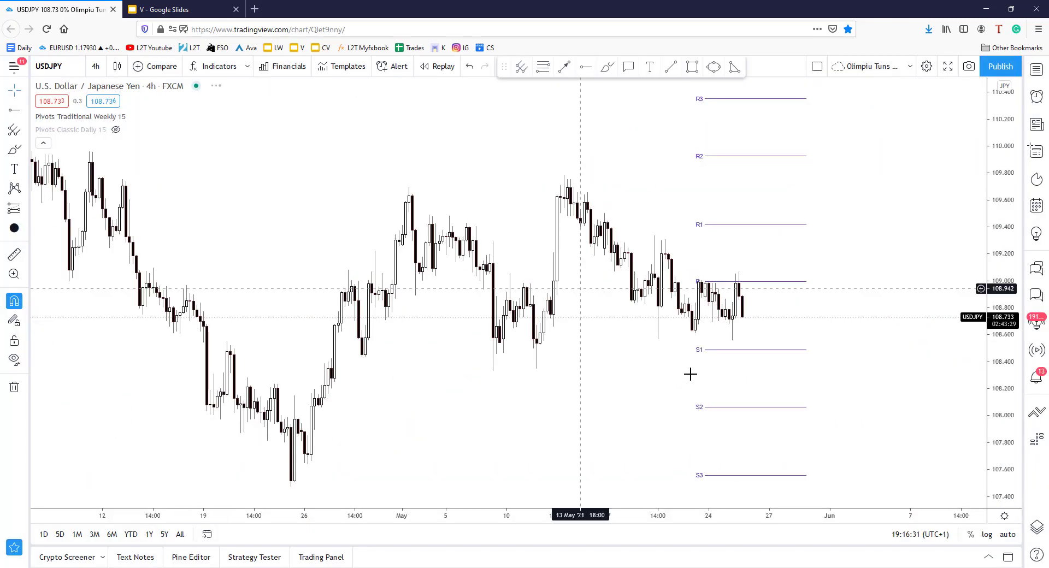
Load the CHFJPY chart to view its recent price action
click(54, 66)
text(CHFJPY)
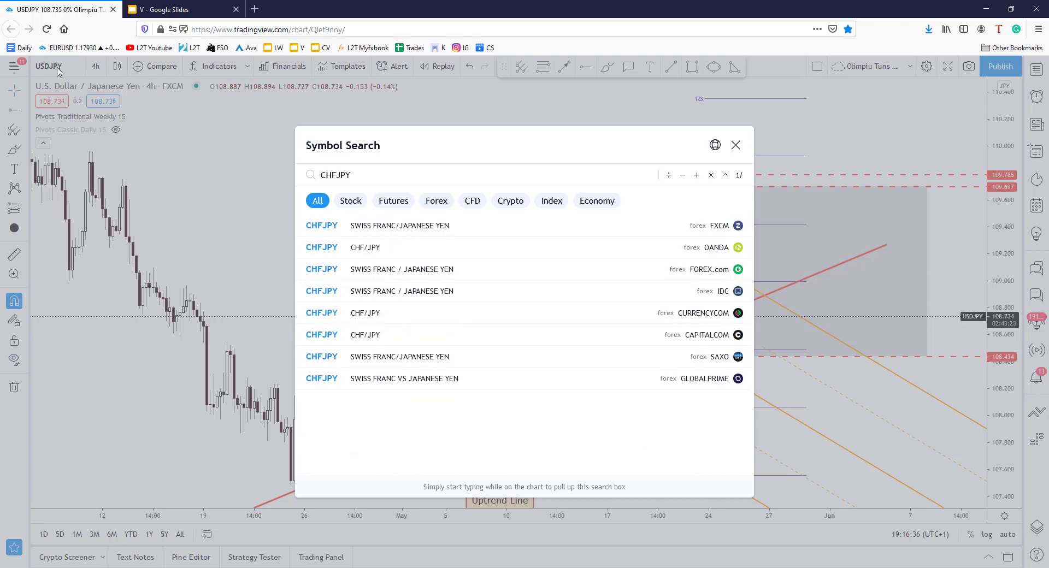
key(Return)
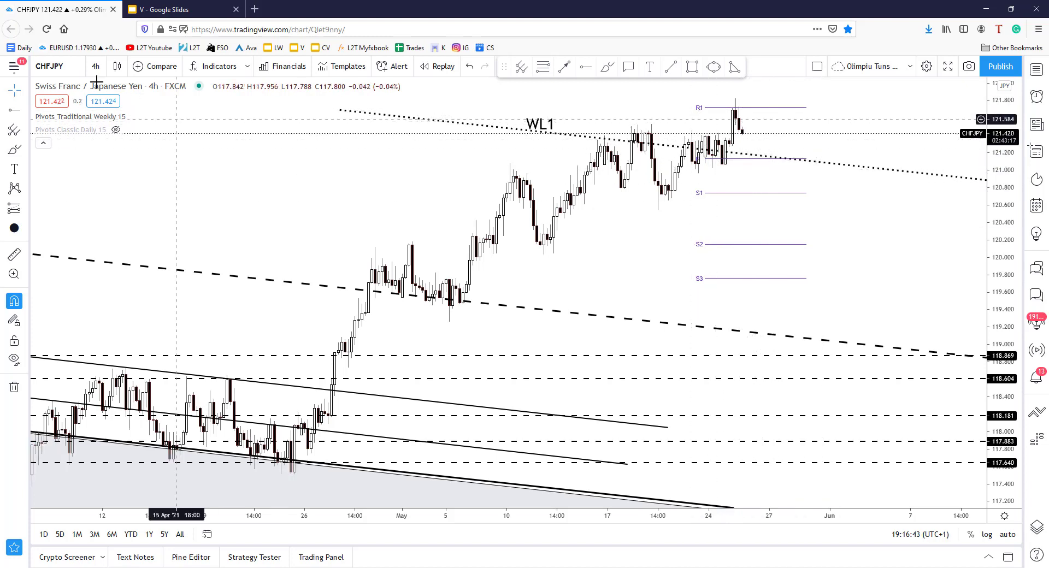
click(69, 71)
text(JP)
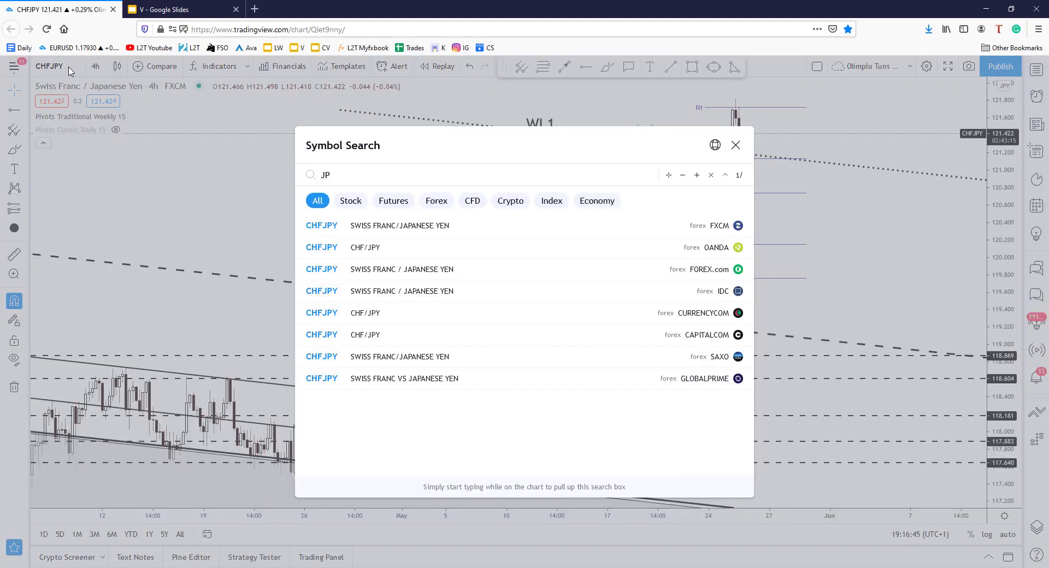
text(20)
key(Return)
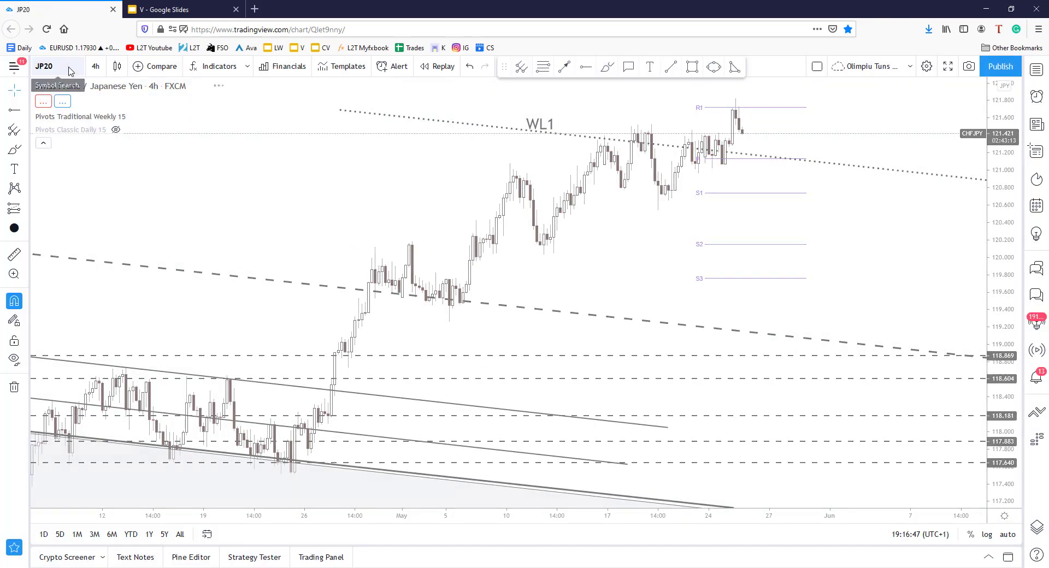
Replace the charted symbol with the Japan 225 index by searching for JP225
click(71, 73)
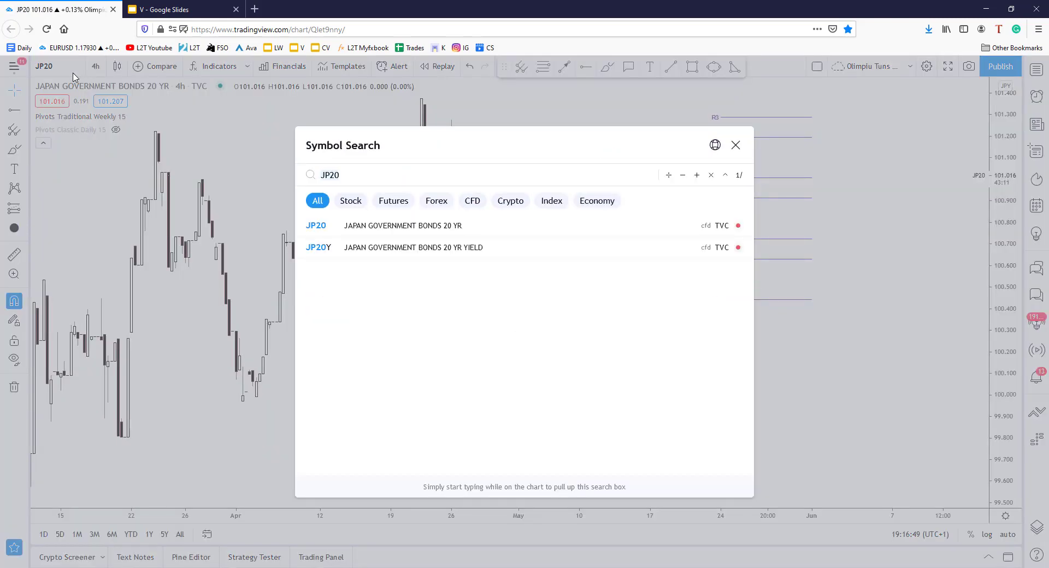
key(BackSpace)
key(BackSpace)
key(BackSpace)
text(P225)
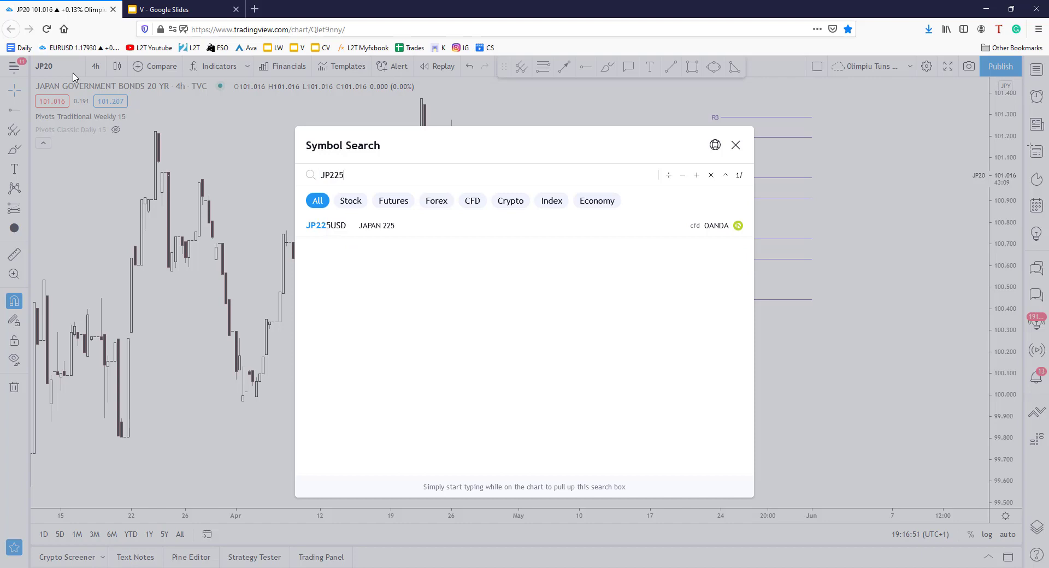
key(Return)
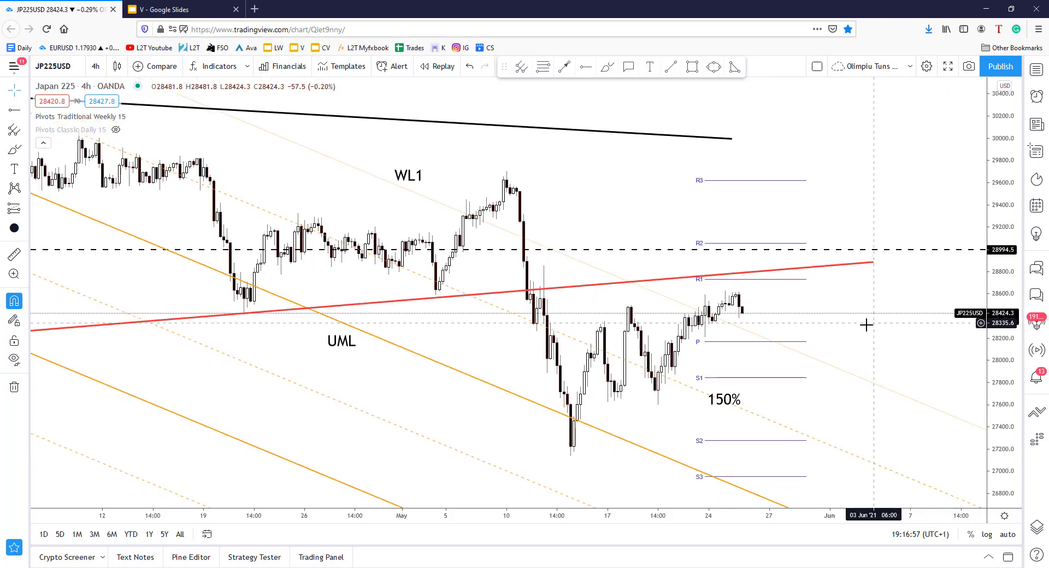
Examine the Japan 225 four-hour price action against the pitchfork lines, the red trend line and the weekly pivots
scroll(929, 301, down, 4)
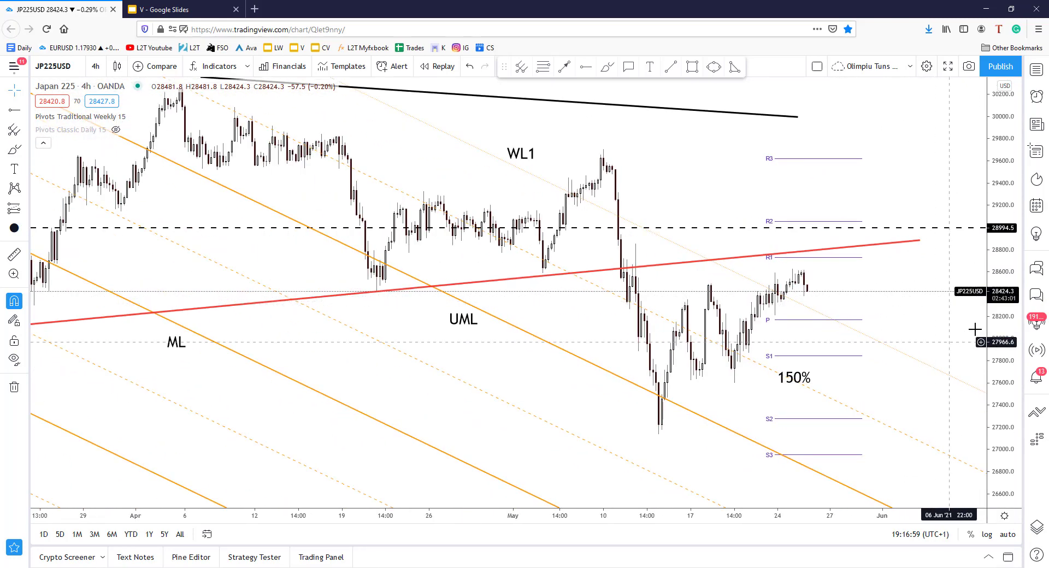
drag(1005, 310, 1005, 265)
drag(891, 310, 901, 298)
scroll(852, 293, up, 1)
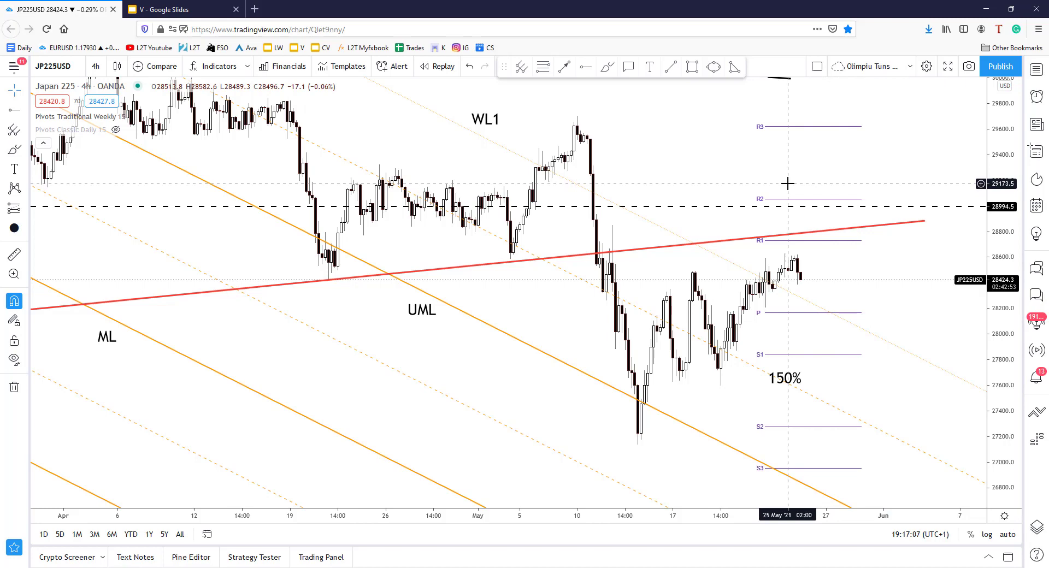
scroll(866, 272, down, 2)
scroll(869, 271, up, 2)
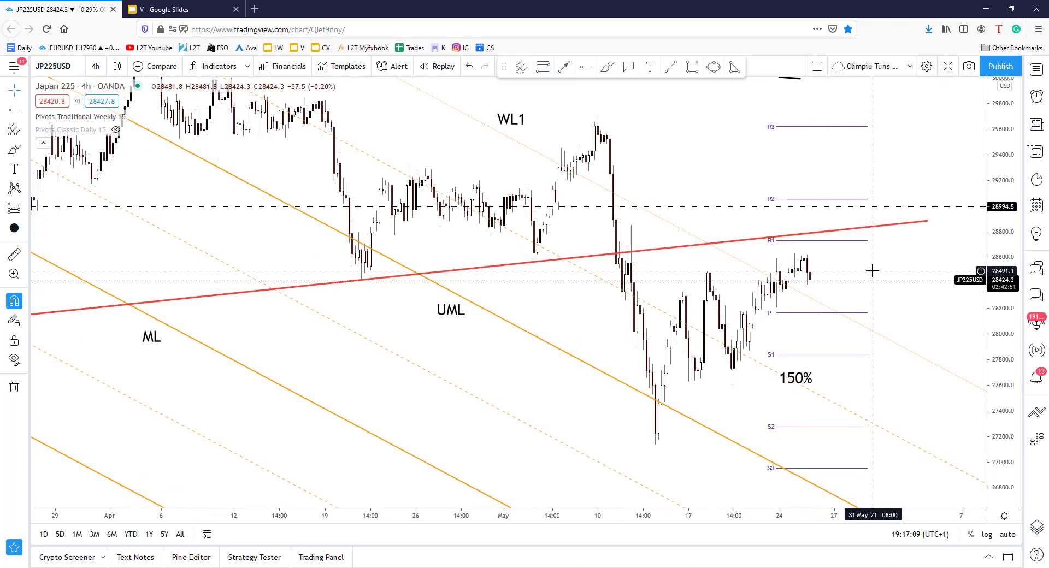
drag(998, 202, 998, 234)
scroll(843, 257, down, 2)
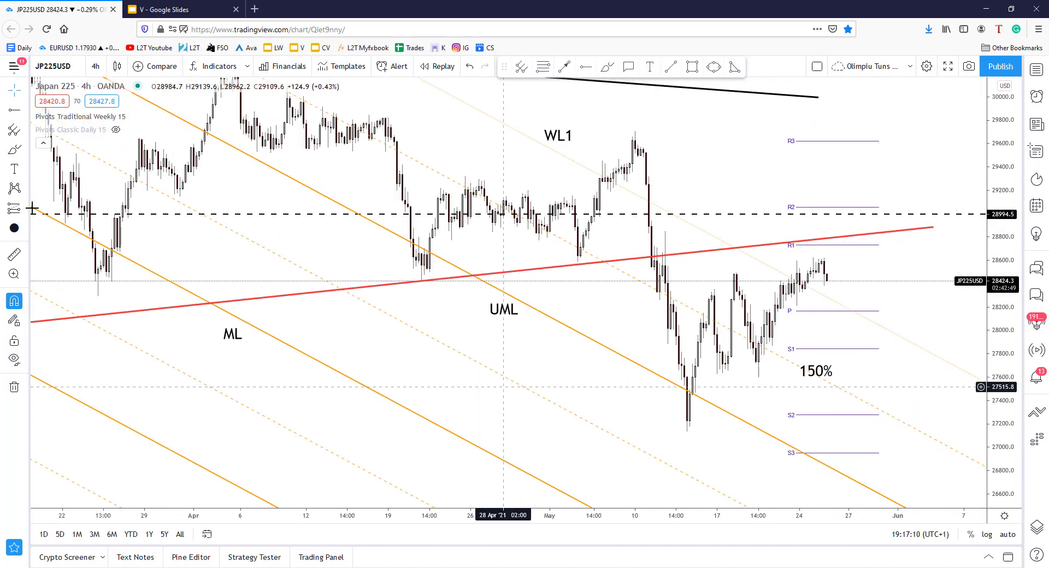
Switch the Japan 225 chart to the 1 day interval and rescale it to show the whole pitchfork
click(96, 66)
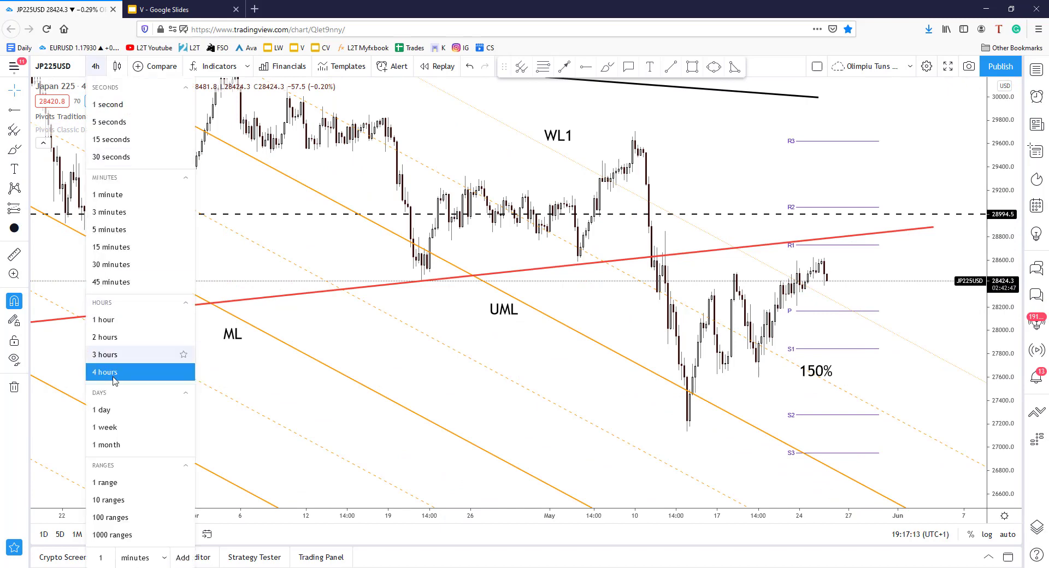
click(109, 409)
drag(1002, 173, 1001, 339)
scroll(927, 333, up, 4)
drag(877, 339, 940, 318)
scroll(916, 313, up, 2)
drag(993, 225, 991, 246)
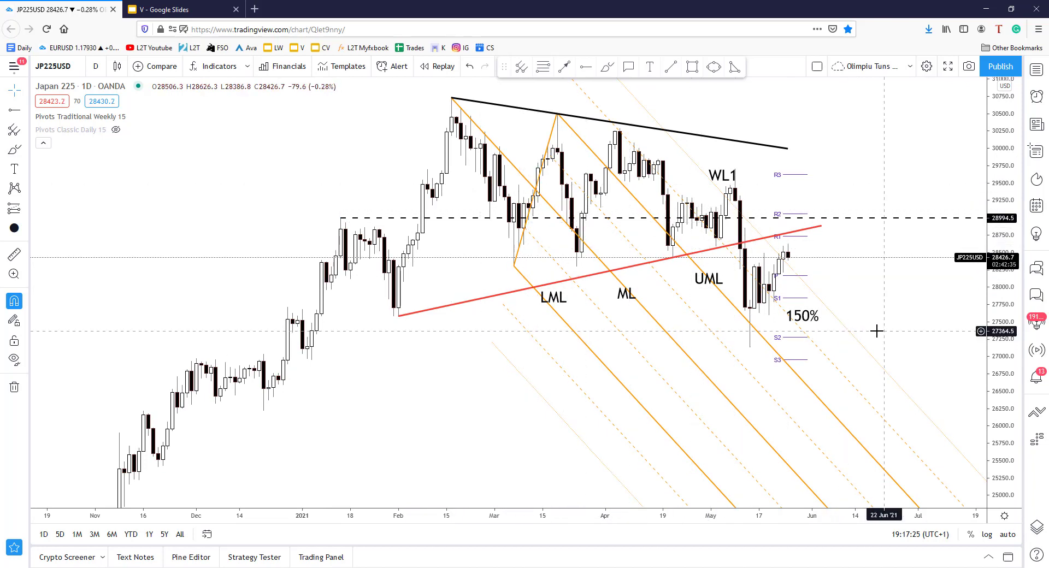
drag(999, 223, 994, 273)
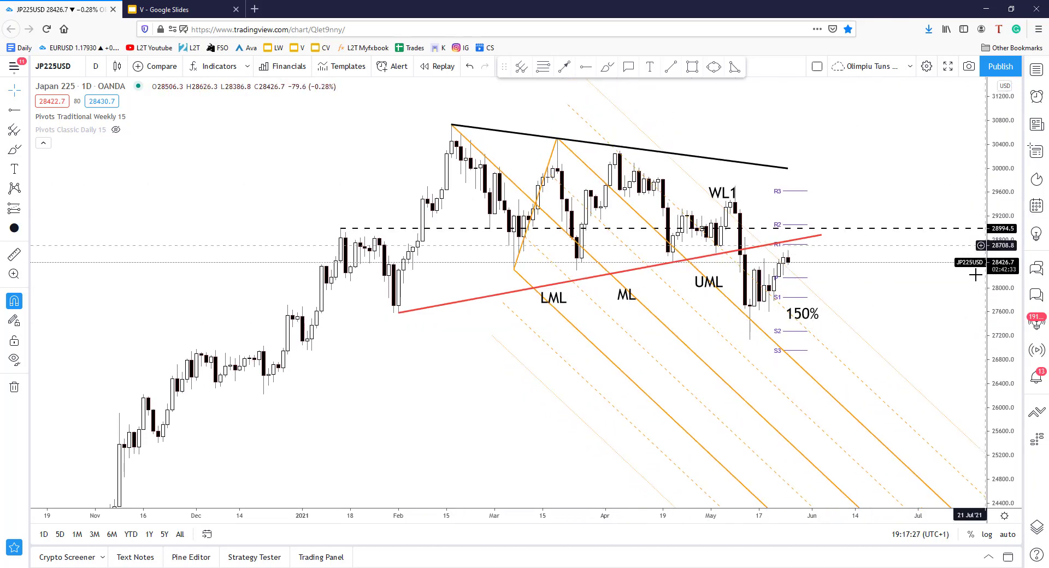
Examine the daily price action around the WL1 line, the UML line and the two converging trend lines
scroll(981, 295, down, 1)
drag(1004, 216, 859, 320)
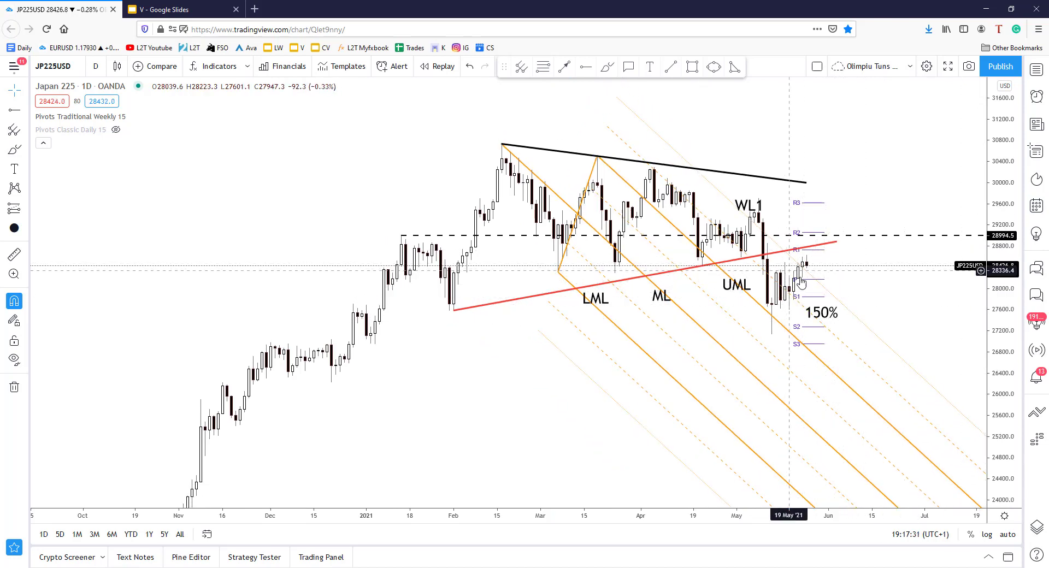
click(814, 269)
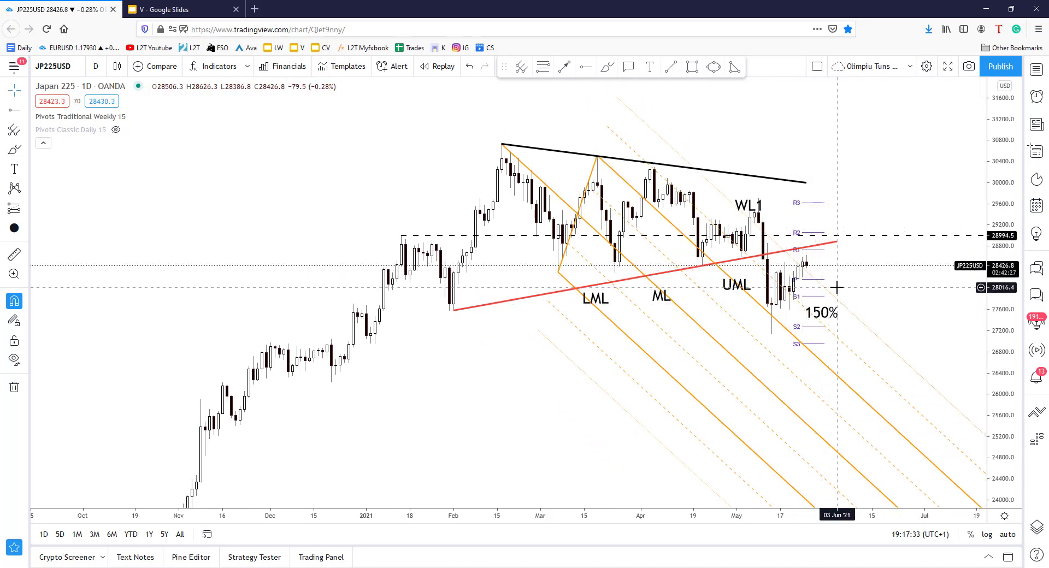
scroll(841, 286, down, 1)
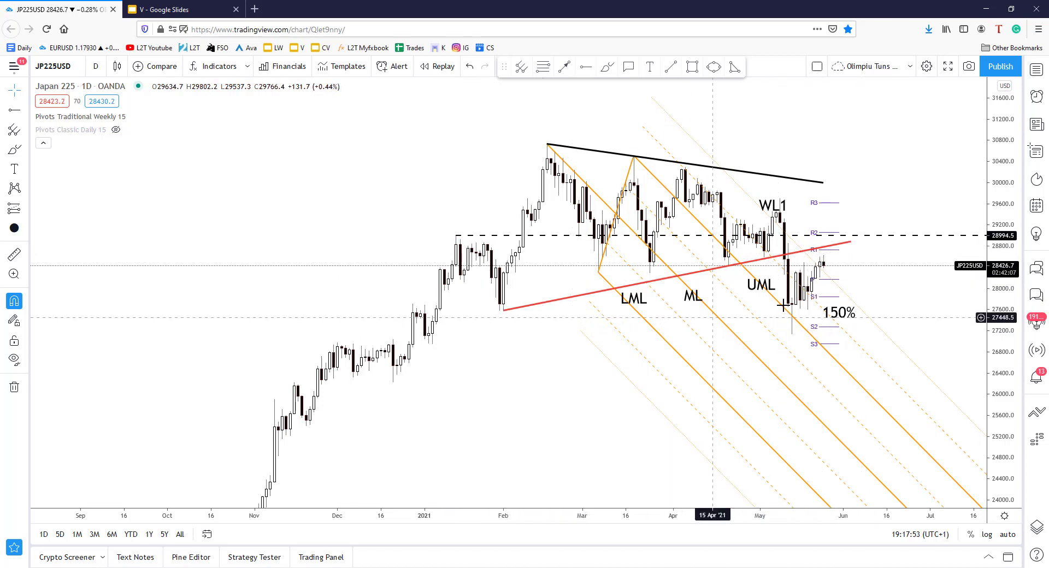
scroll(800, 322, up, 3)
scroll(847, 283, down, 2)
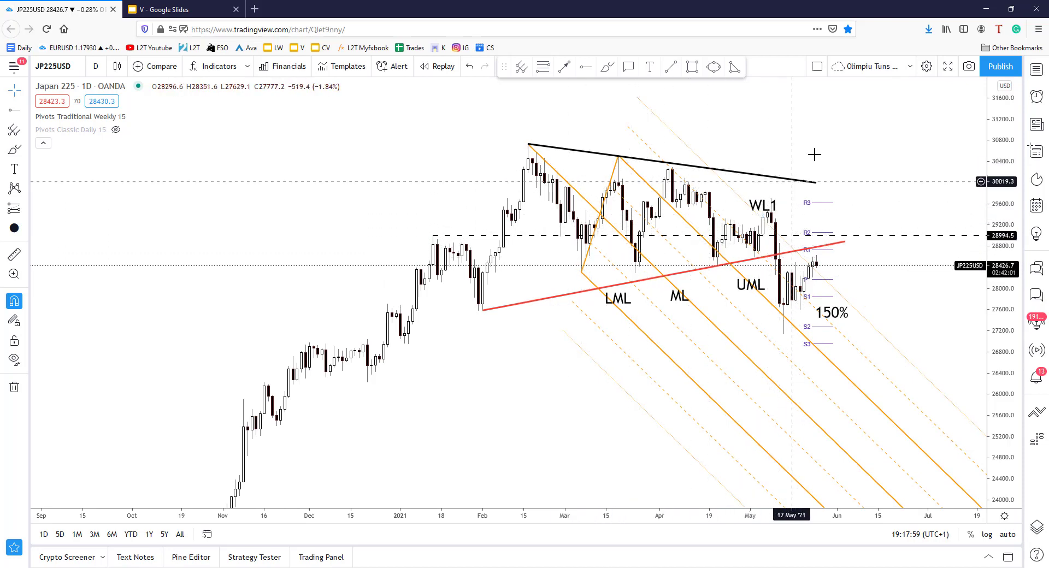
scroll(908, 223, down, 4)
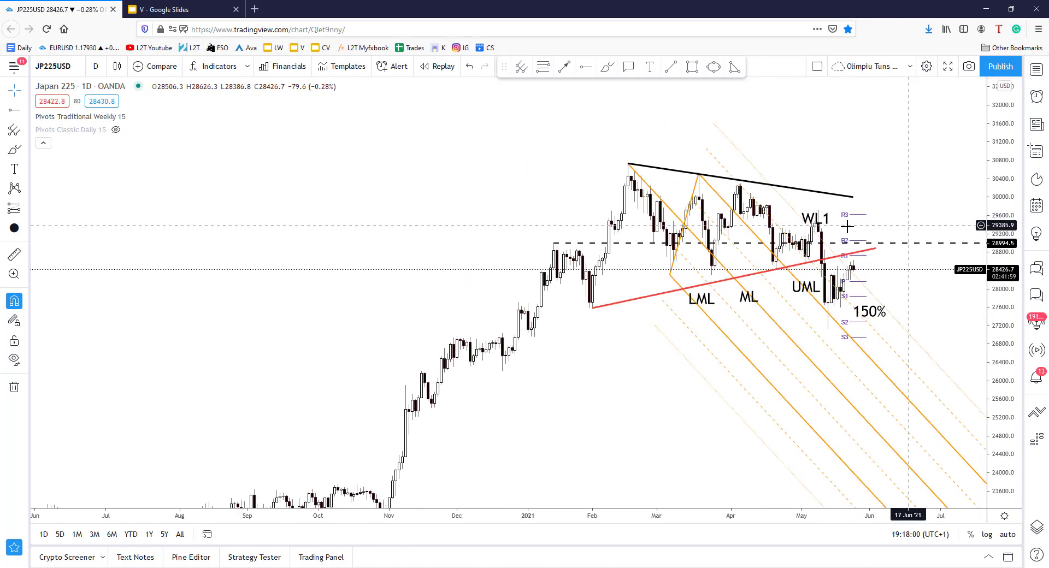
scroll(907, 146, down, 5)
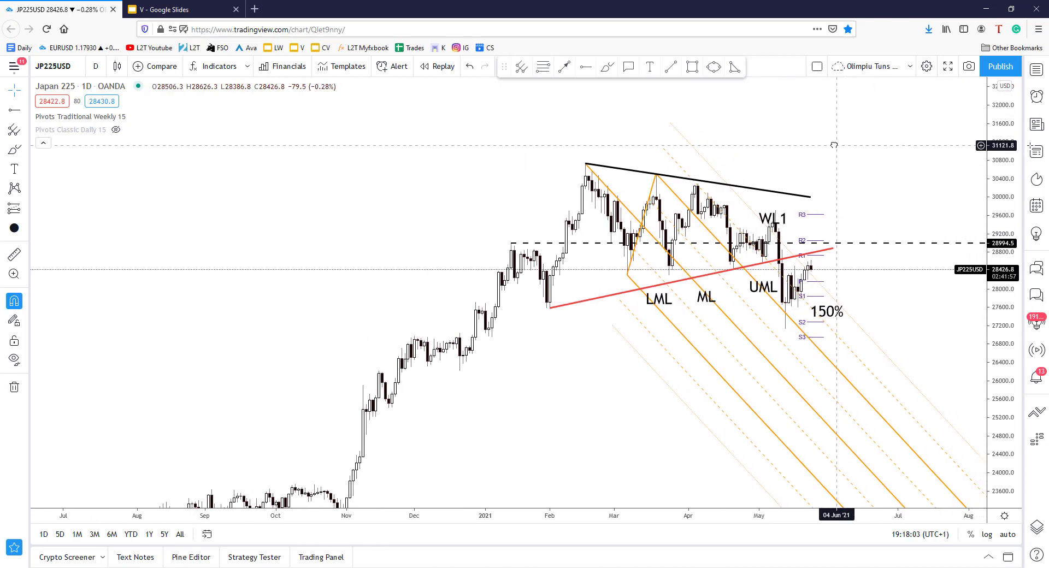
scroll(832, 142, up, 2)
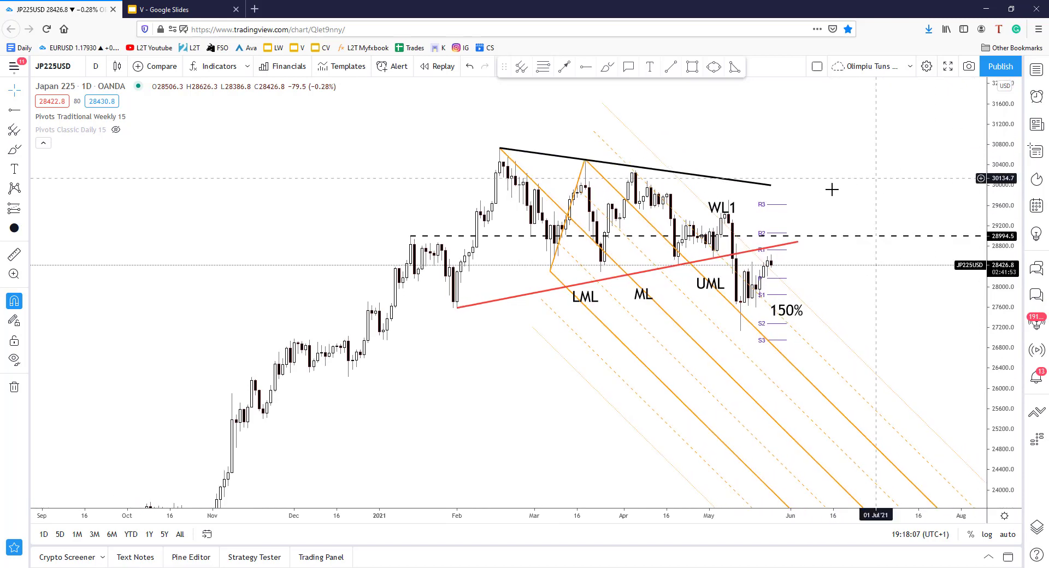
Draw a horizontal ray from the 1 February 2021 low at 27577.8
drag(831, 187, 928, 159)
scroll(929, 170, down, 2)
scroll(927, 184, up, 3)
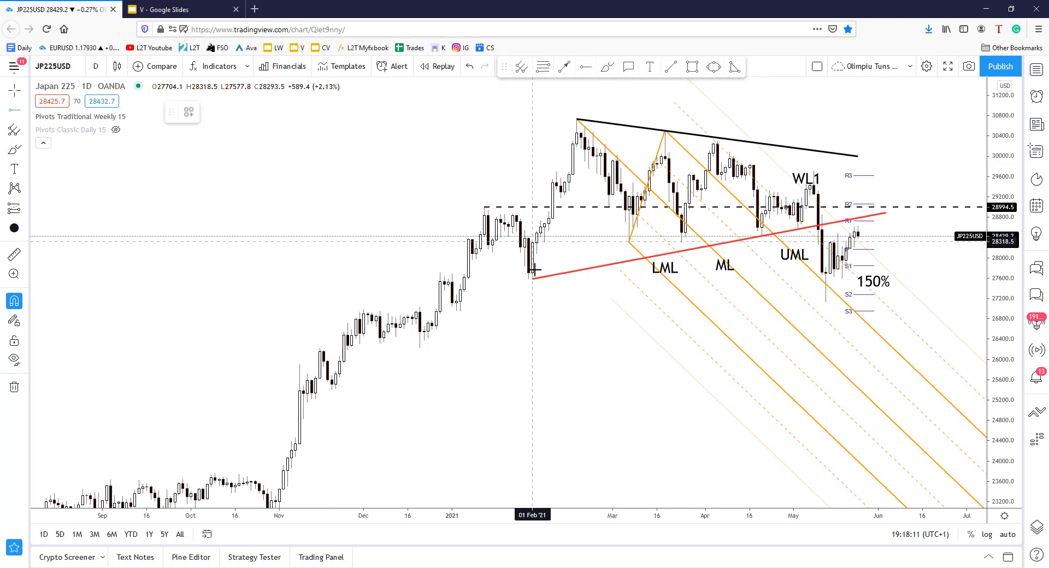
click(534, 343)
click(536, 342)
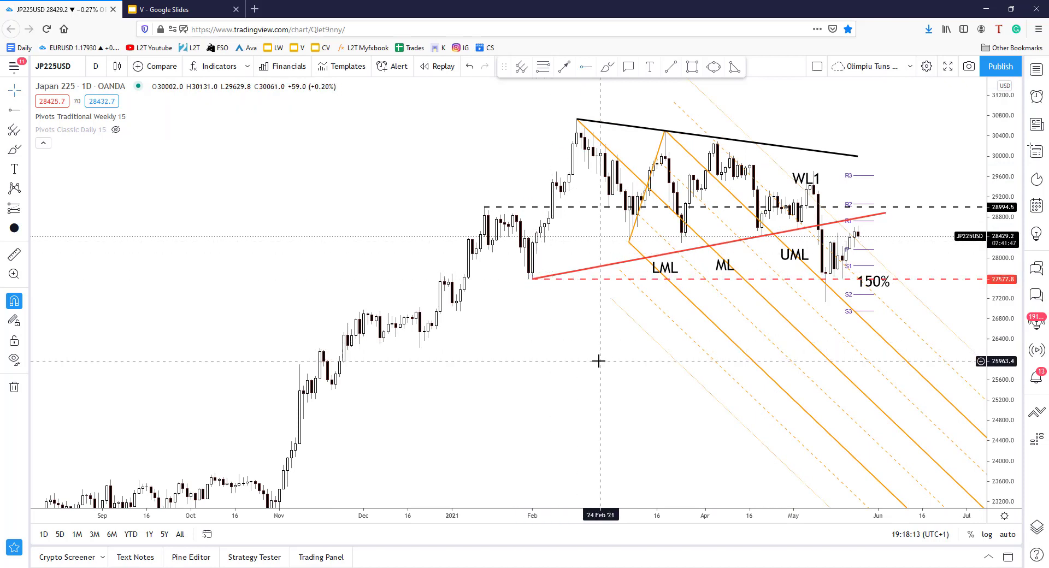
Extend the red rising trend line to about 2 July 2021 and lengthen the black falling trend line to a similar date
drag(589, 363, 518, 363)
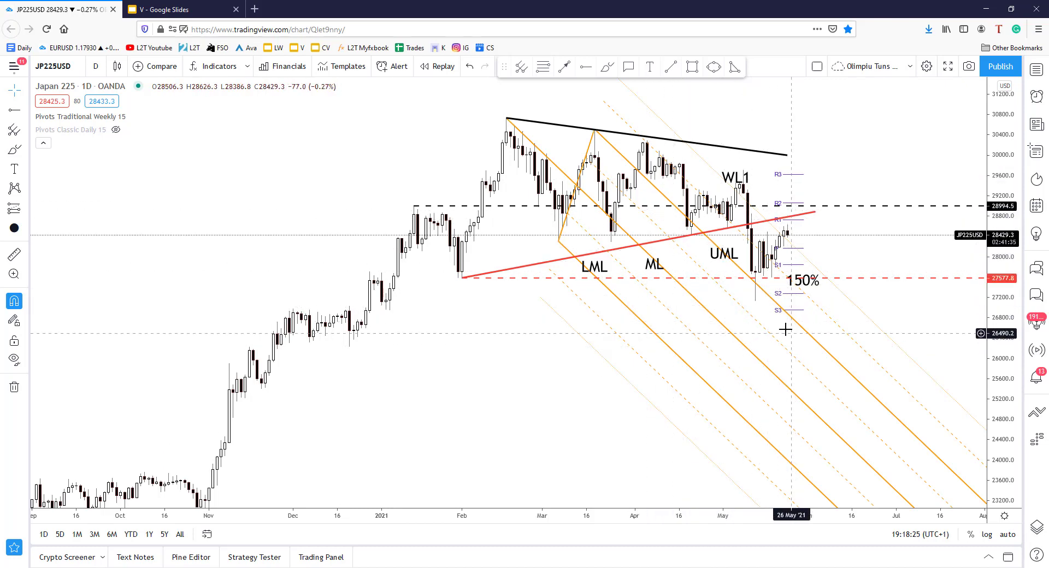
scroll(807, 281, up, 2)
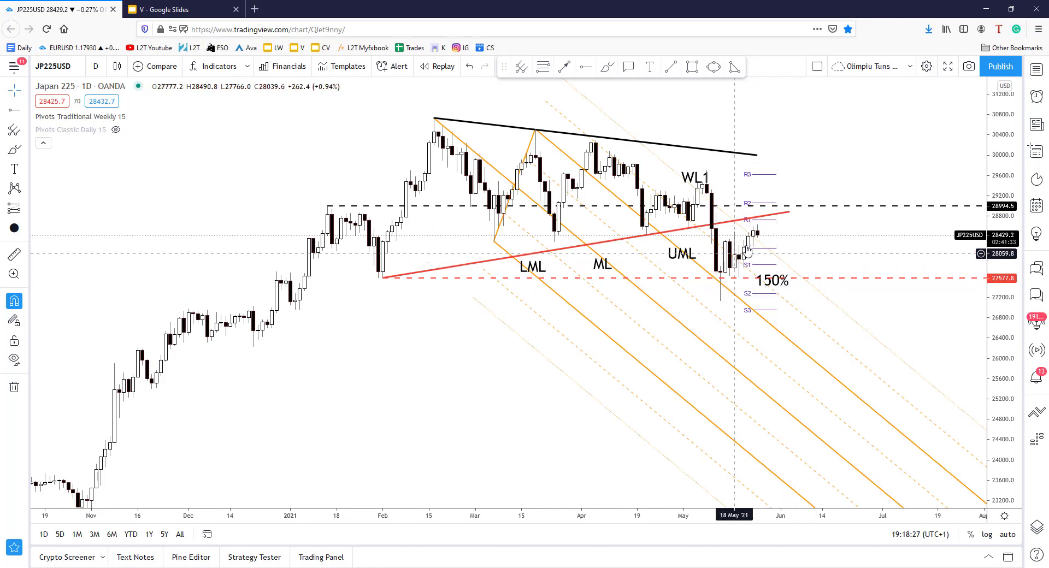
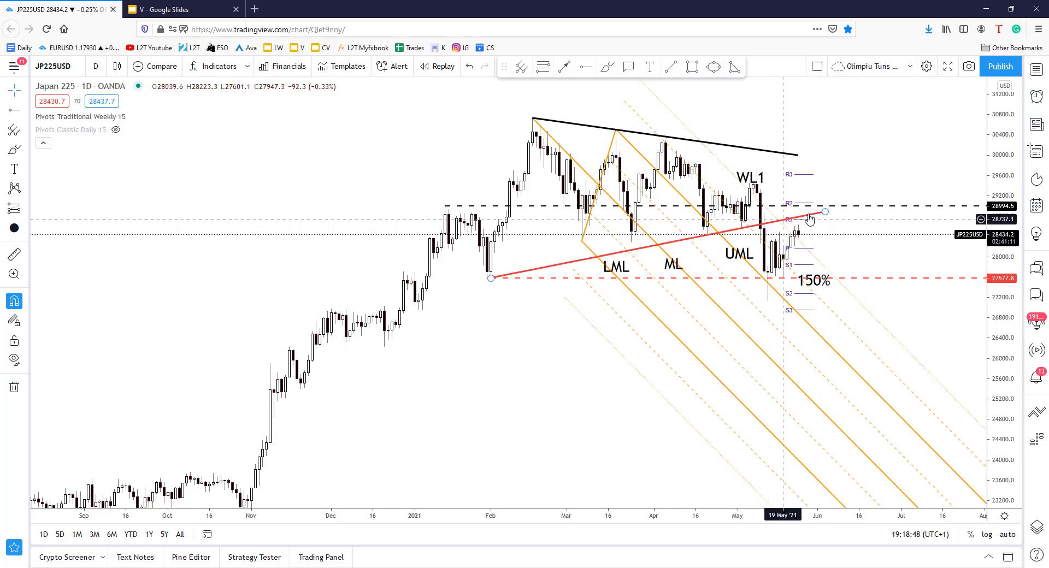
click(806, 238)
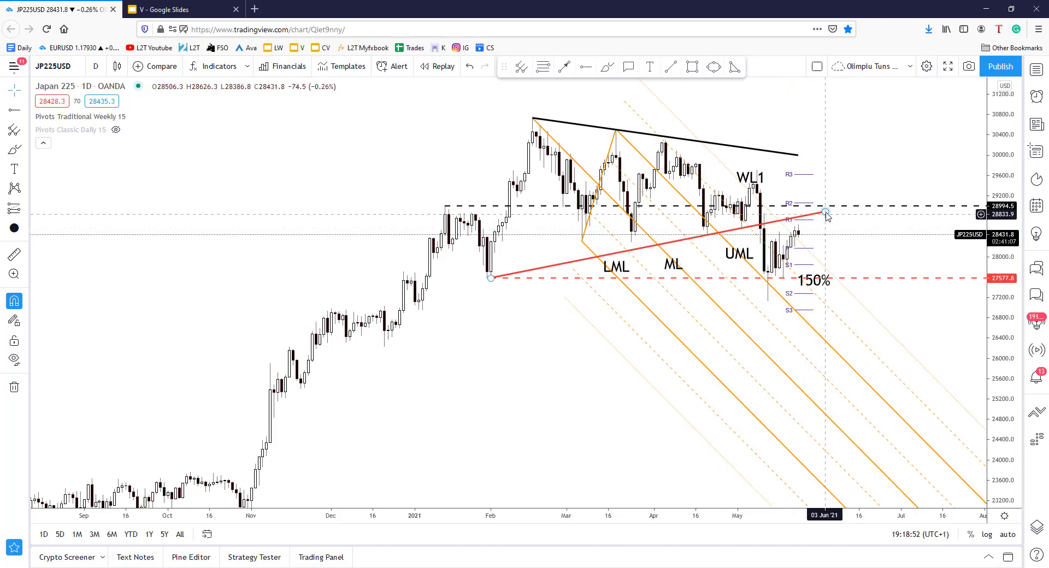
drag(825, 211, 891, 202)
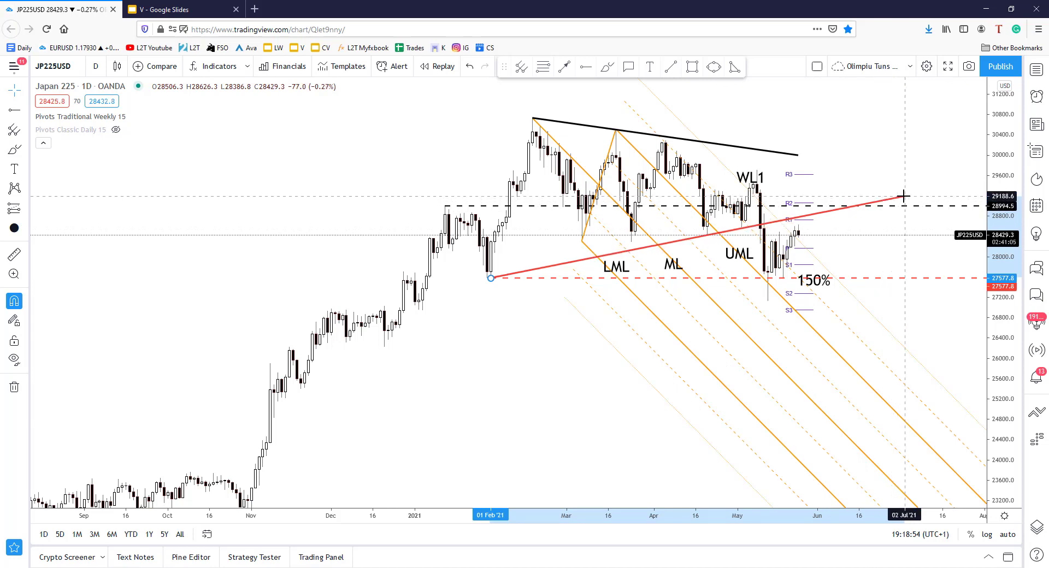
drag(797, 155, 915, 171)
click(898, 152)
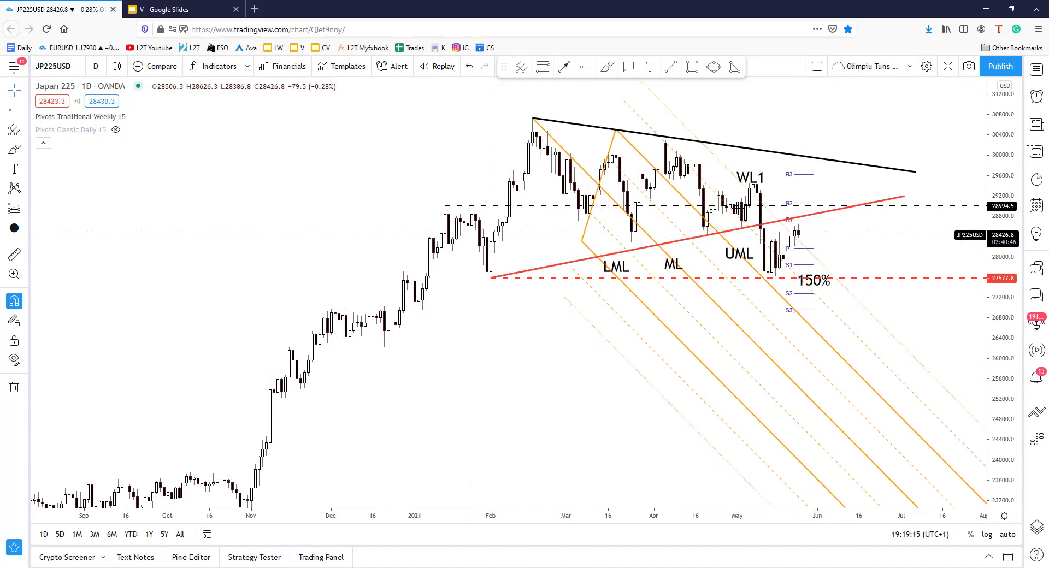
Brush a possible price path from the latest candle down to the 27577.8 ray, and delete the sketch
key(alt+t)
click(607, 67)
mouse_move(801, 235)
mouse_down()
mouse_move(804, 217)
mouse_move(816, 217)
mouse_move(829, 263)
mouse_move(847, 279)
mouse_move(825, 265)
mouse_up()
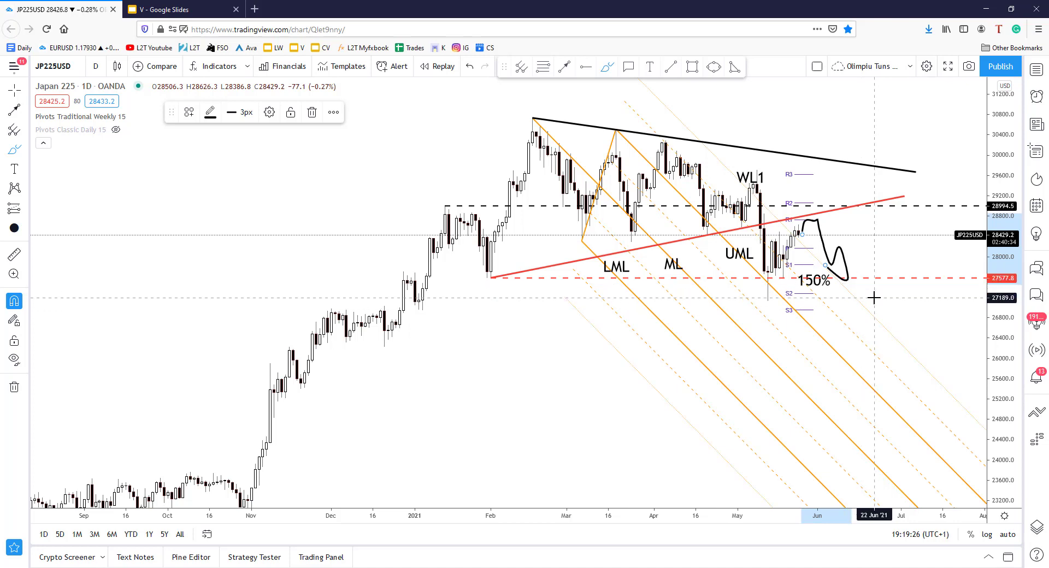
key(Delete)
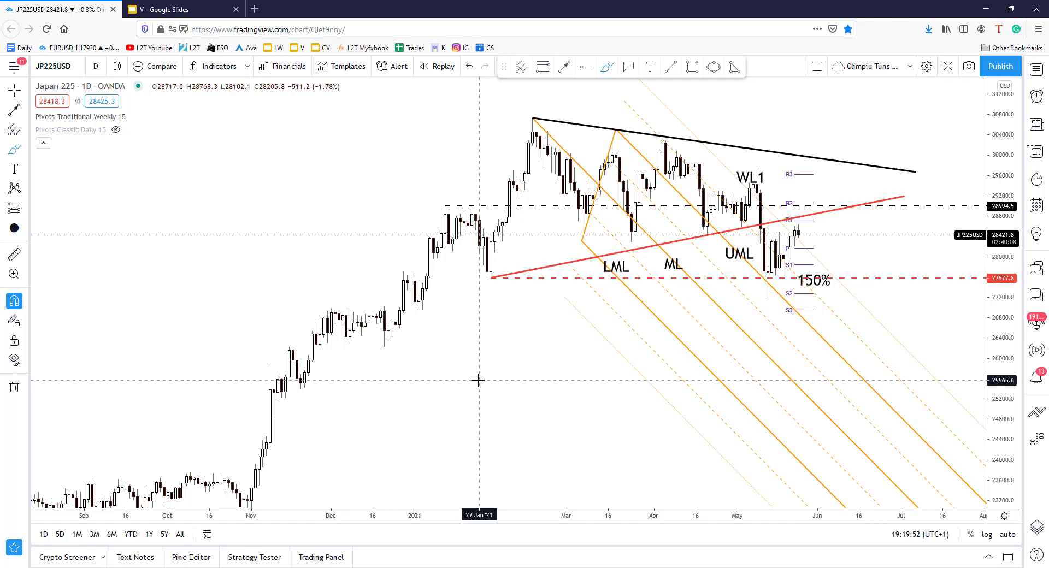
Switch the chart to the FXCM NZDJPY pair and set its interval to 4 hours
click(77, 70)
text(N)
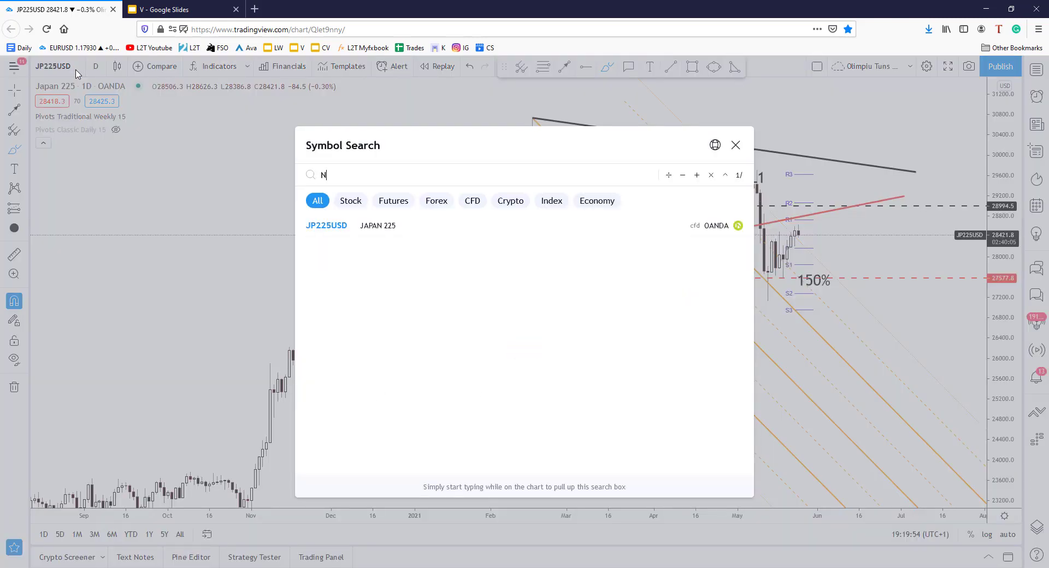
text(ZDJPY)
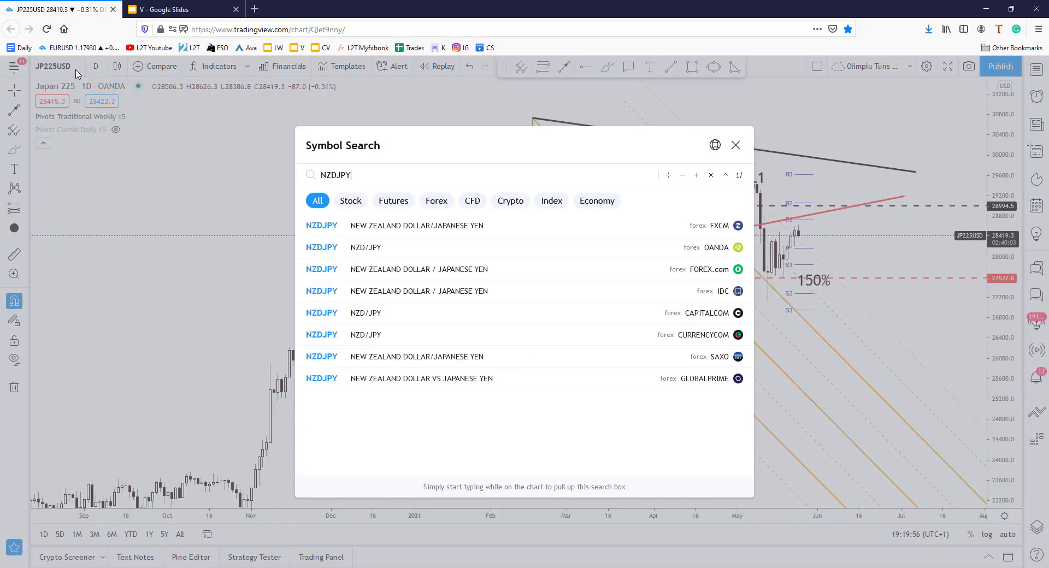
key(Return)
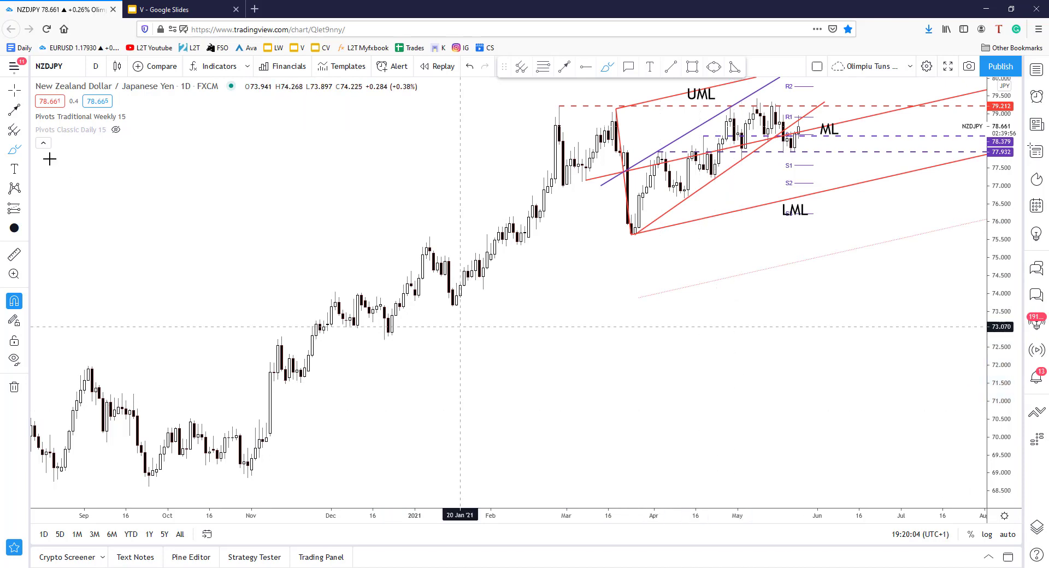
click(95, 66)
click(117, 375)
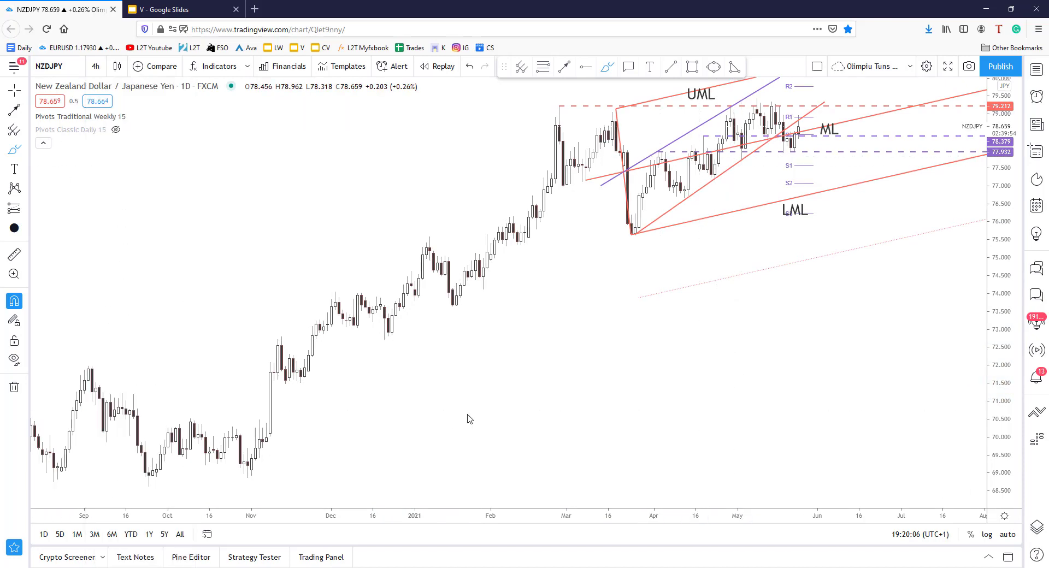
Delete the stray brush stroke and examine the NZDJPY price action around the ML line, the rising red trend line and the dashed horizontal levels
mouse_move(1018, 277)
mouse_down()
mouse_move(688, 281)
mouse_move(637, 233)
mouse_move(669, 451)
mouse_up()
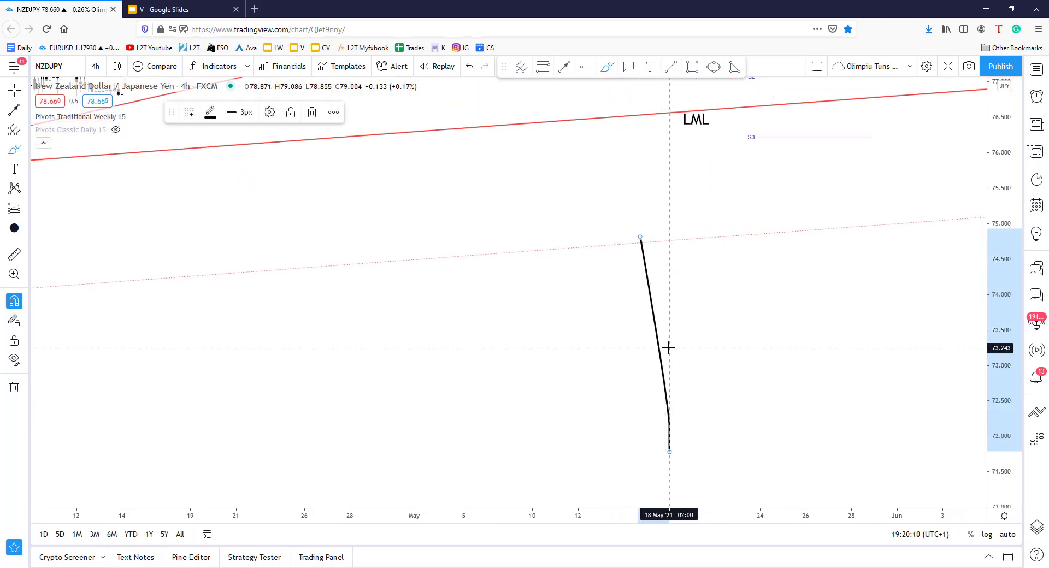
key(Delete)
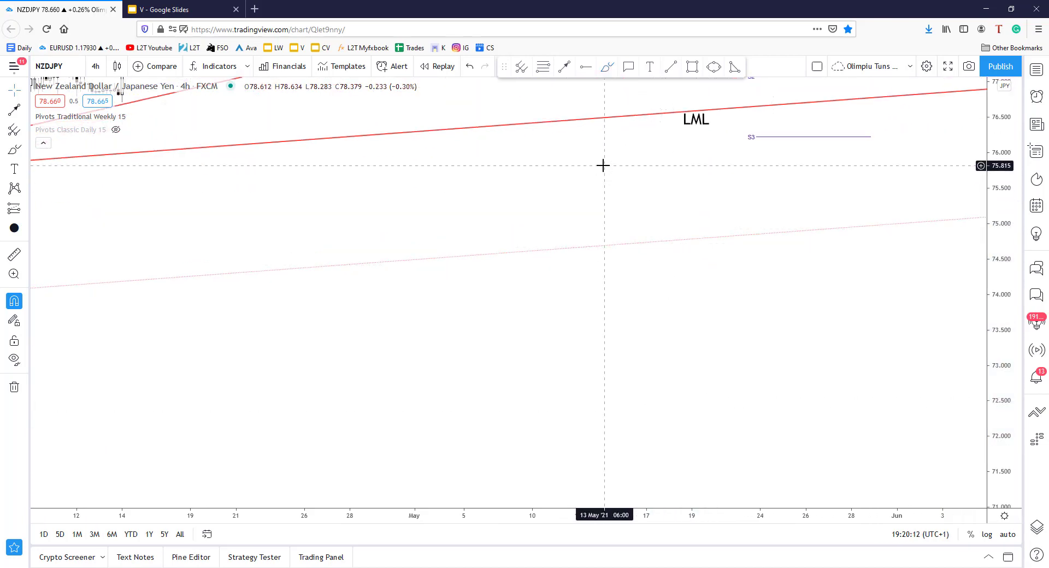
drag(604, 164, 663, 412)
scroll(727, 379, down, 3)
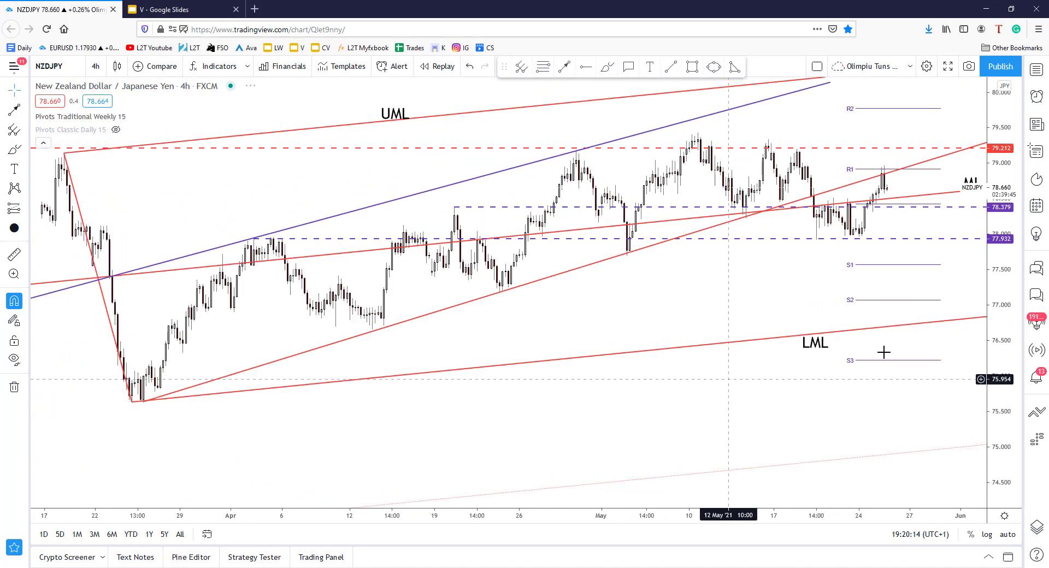
scroll(846, 314, down, 1)
drag(750, 330, 686, 342)
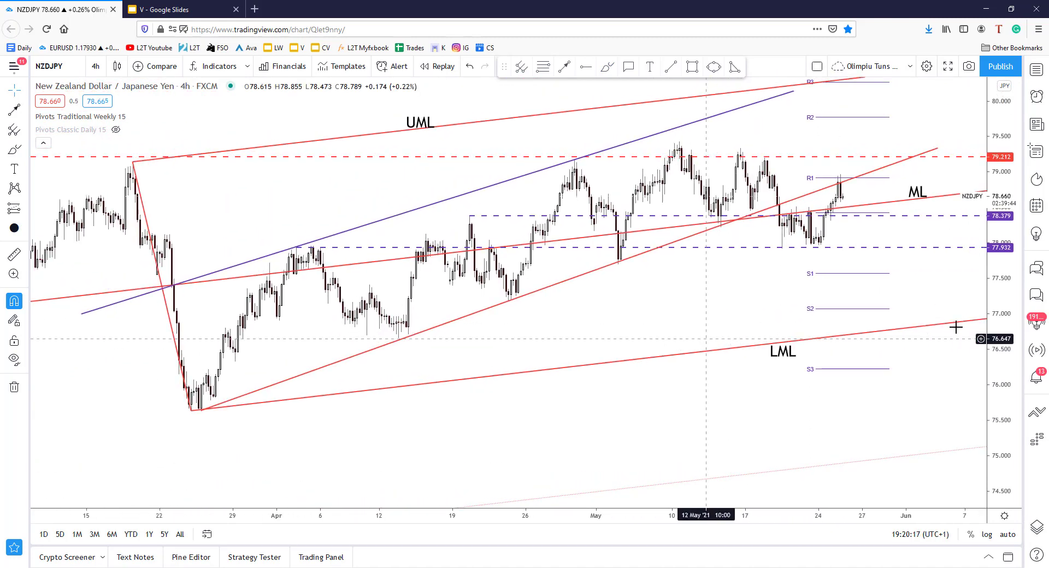
drag(1001, 310, 1001, 257)
scroll(785, 258, up, 3)
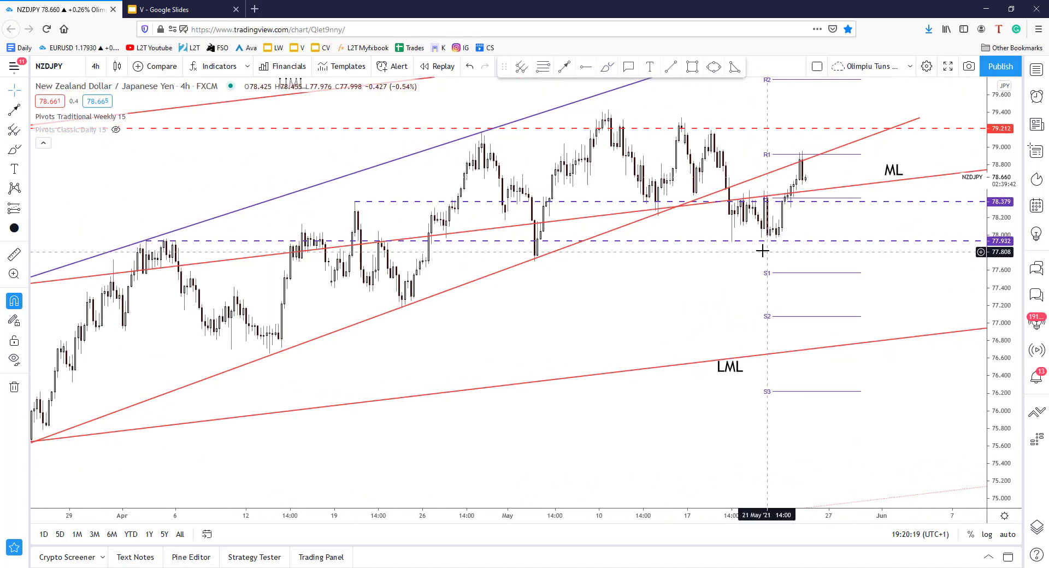
scroll(784, 154, down, 2)
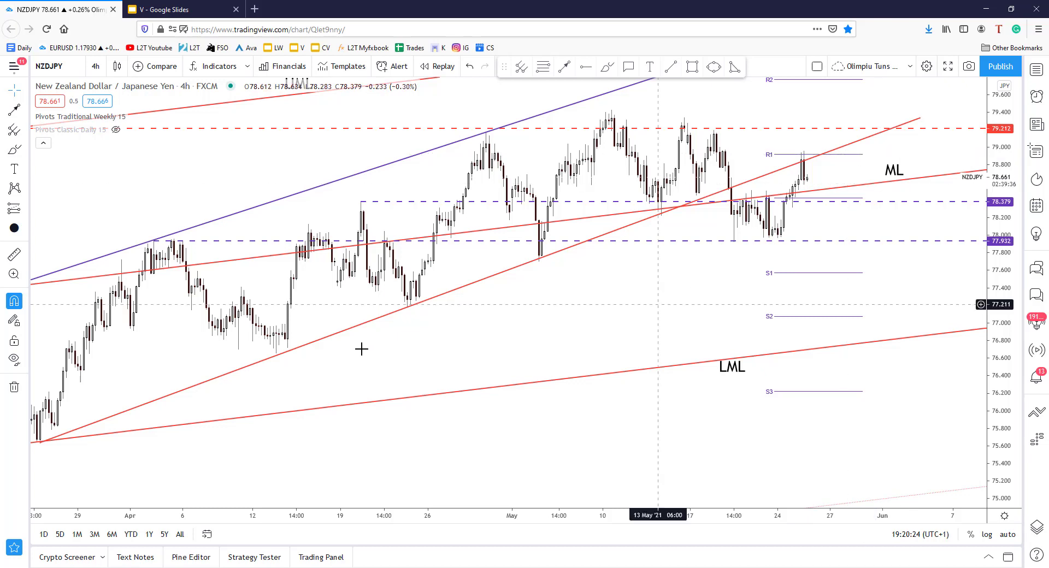
scroll(888, 195, down, 1)
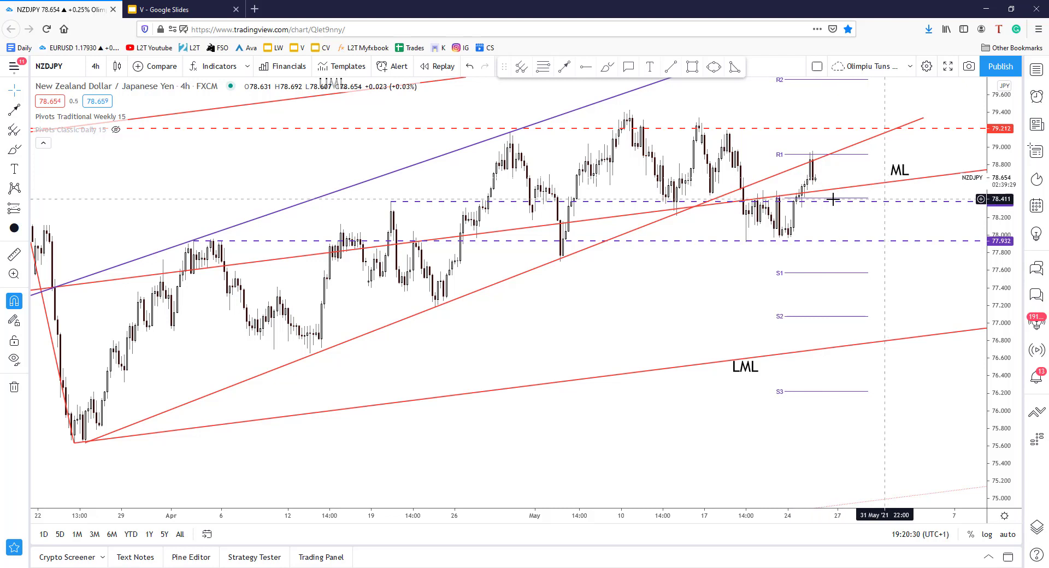
Switch the 4-hour chart to the FXCM AUDJPY pair
click(53, 72)
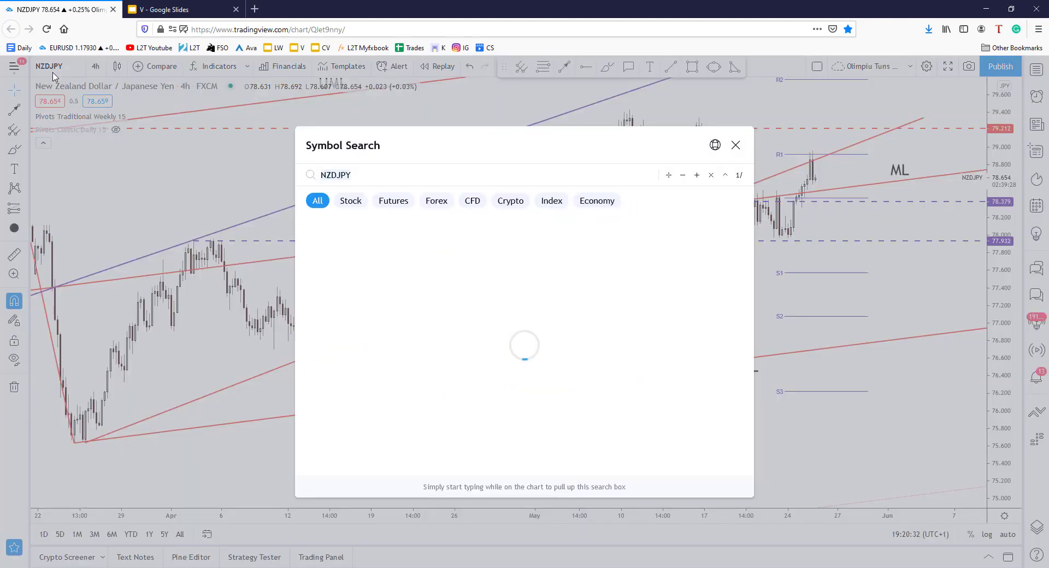
text(AU)
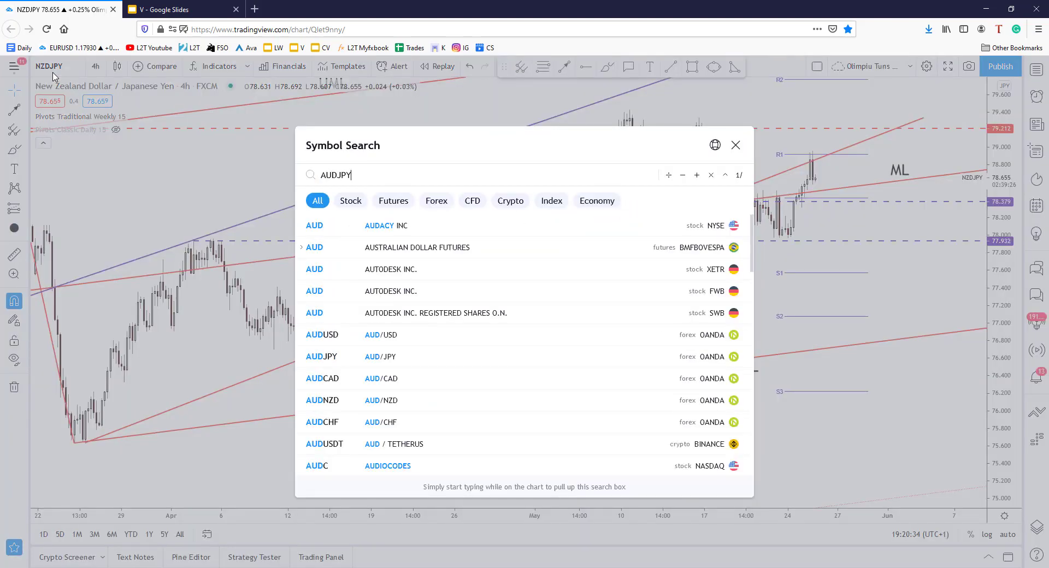
text(DJPY)
key(Return)
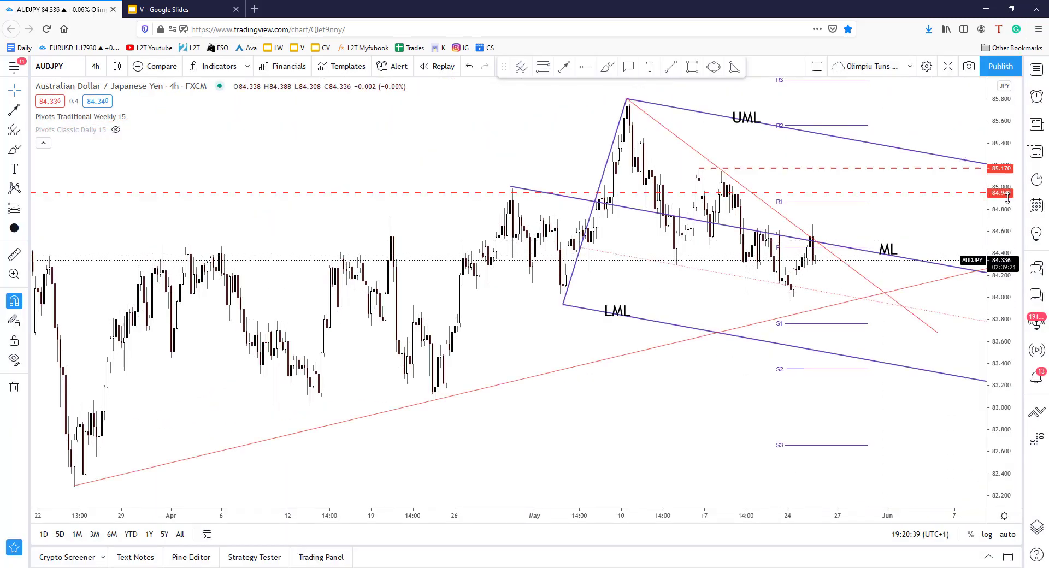
Examine the AUDJPY price action around the ML line, the falling and rising red trend lines and the weekly pivot levels
scroll(850, 281, up, 2)
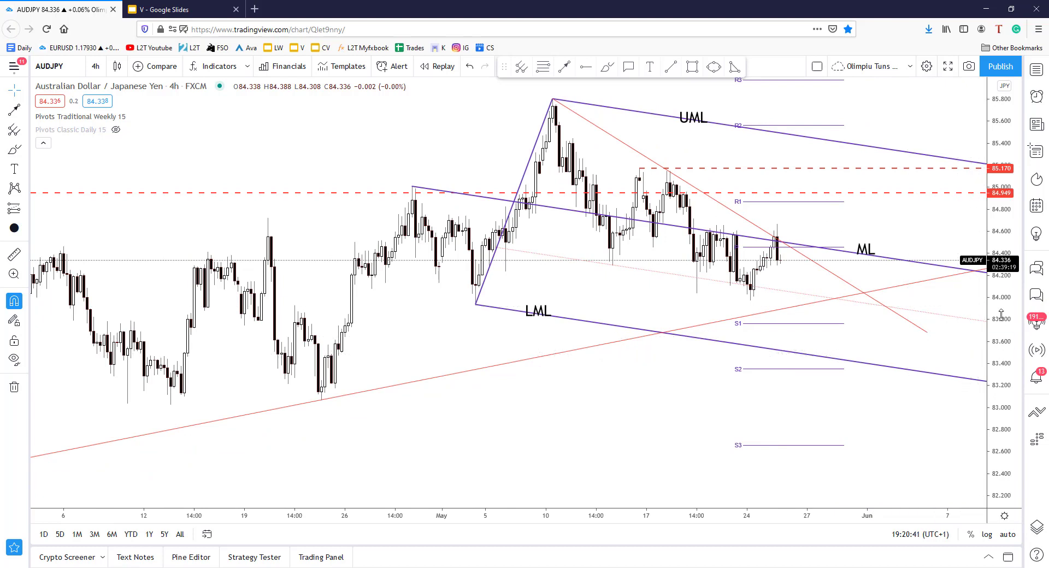
drag(1001, 314, 864, 311)
scroll(864, 311, up, 2)
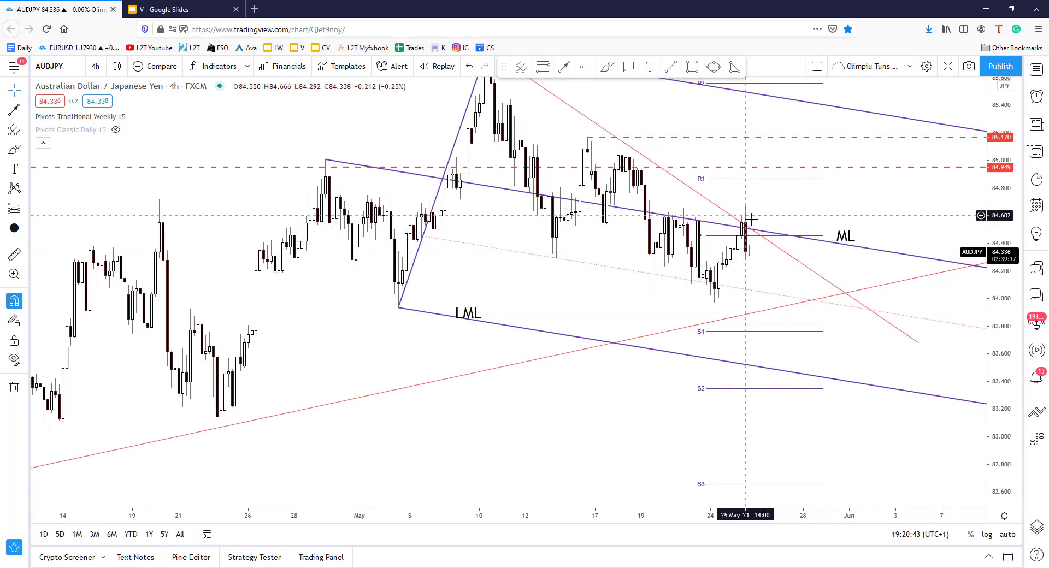
scroll(751, 219, down, 1)
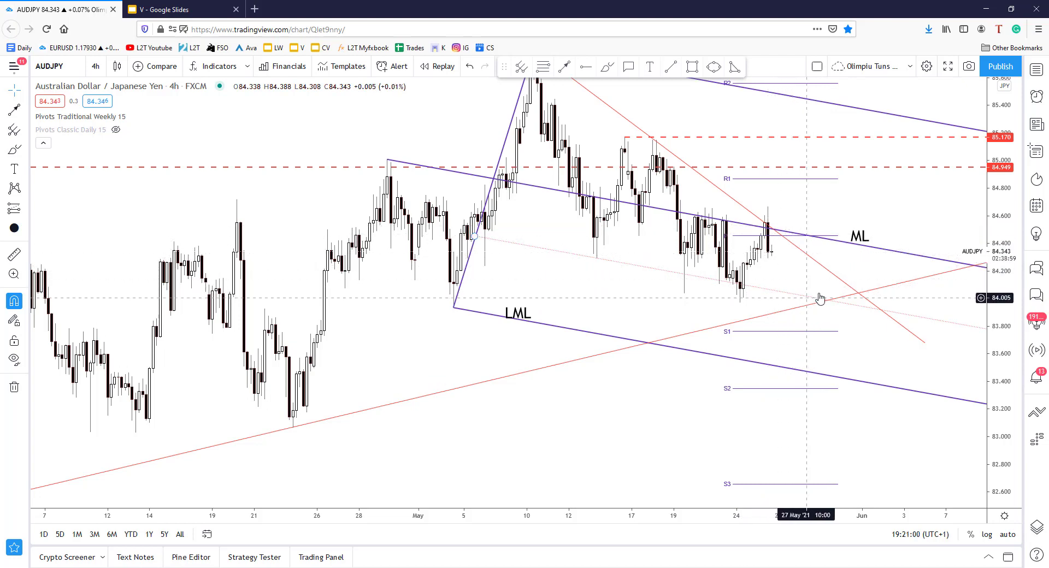
scroll(735, 322, down, 1)
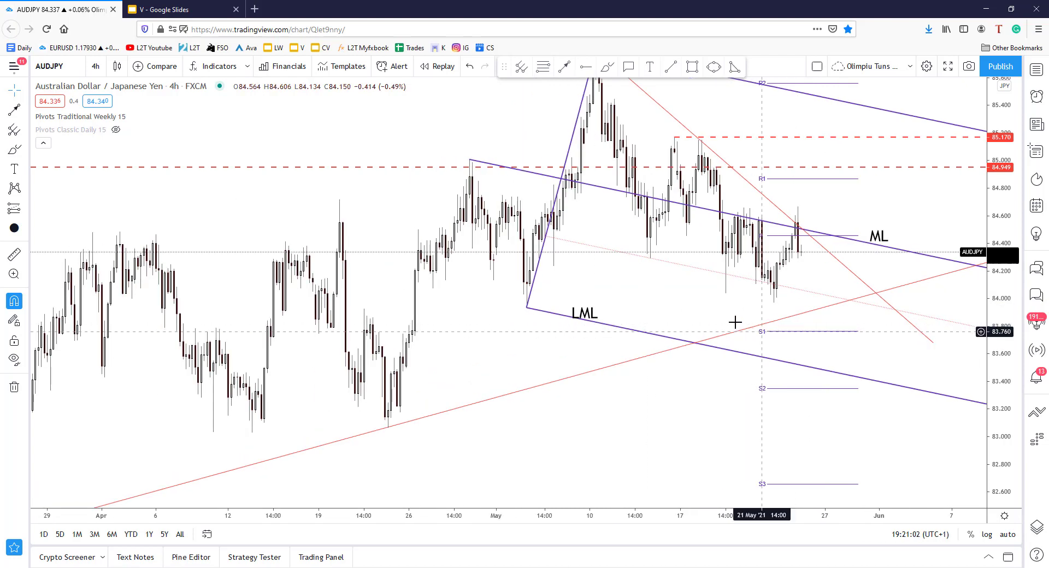
drag(1000, 347, 1000, 383)
drag(657, 409, 642, 436)
drag(1001, 383, 1002, 352)
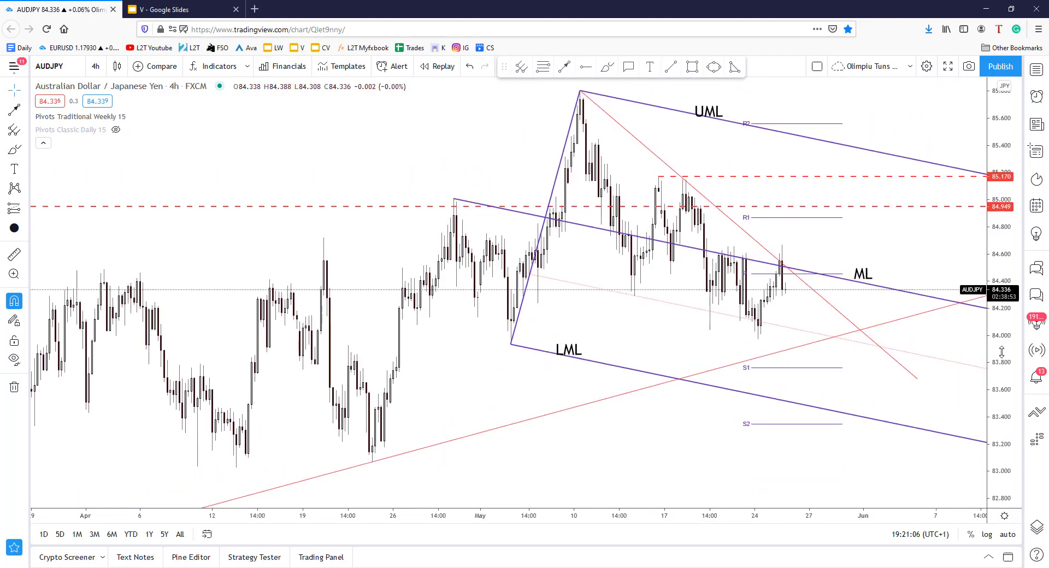
scroll(779, 346, up, 1)
scroll(960, 397, up, 1)
drag(999, 410, 999, 374)
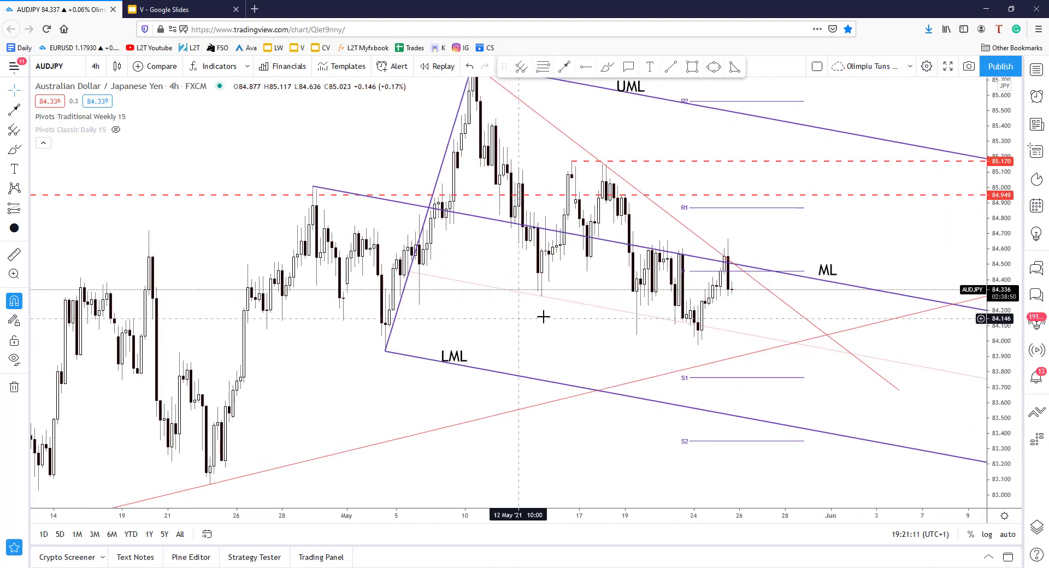
Switch the 4-hour chart to the FXCM CADJPY pair
click(61, 73)
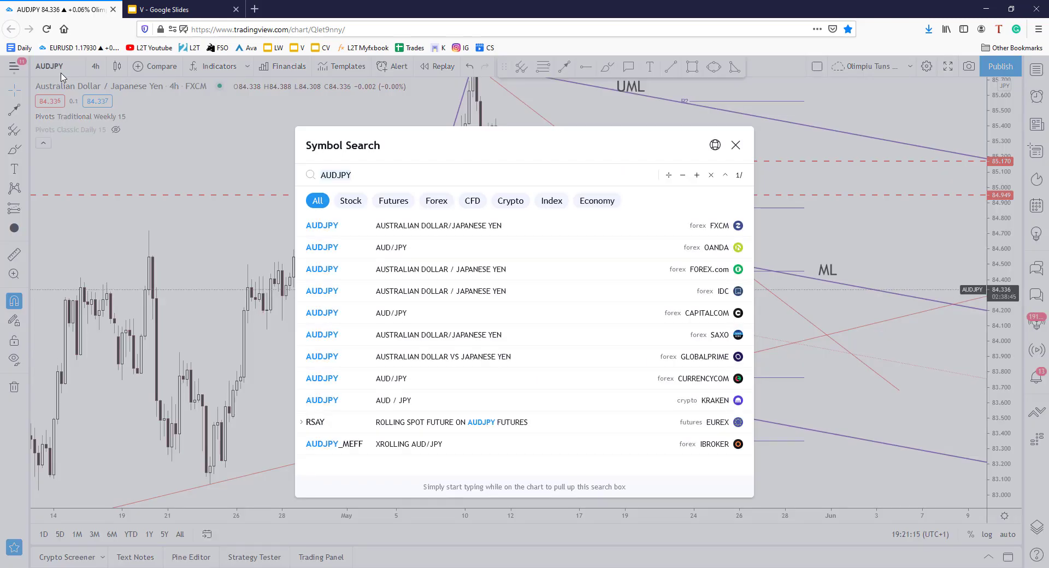
text(CADJPY)
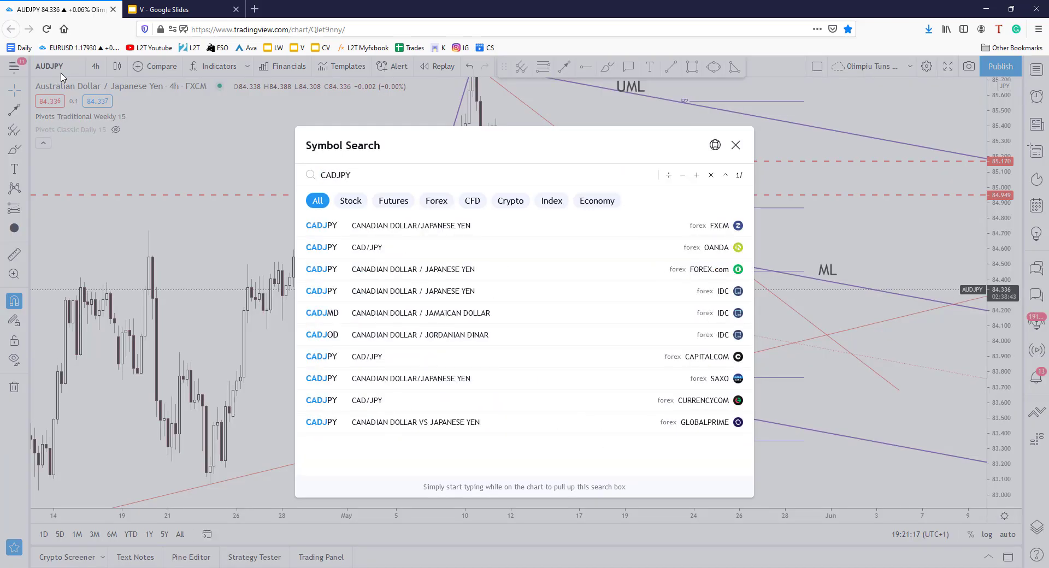
key(Down)
key(Return)
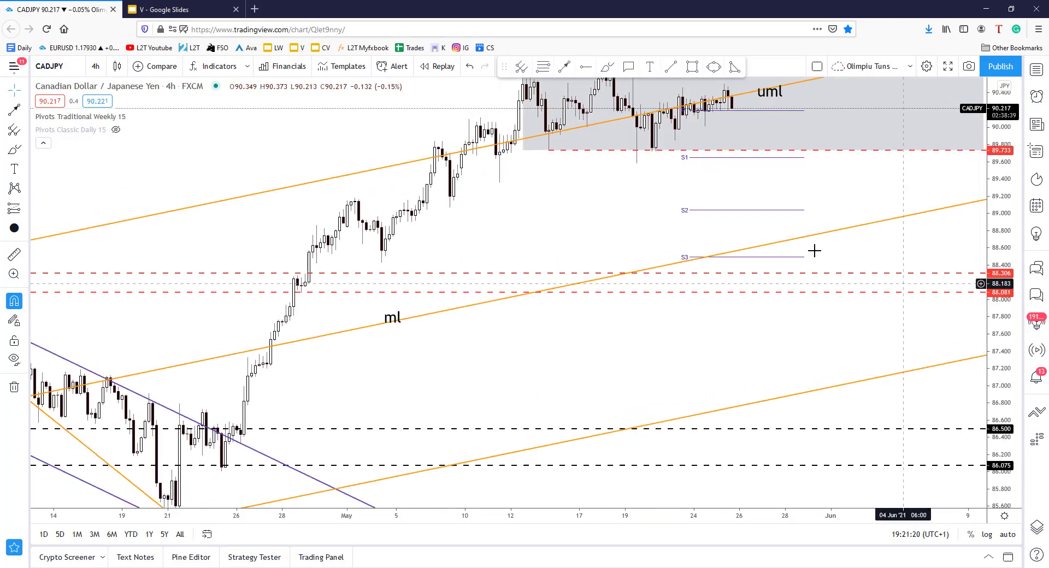
Examine the CADJPY price action inside the grey range box and around the uml line, the ml line and the weekly pivots
scroll(667, 210, up, 3)
drag(645, 309, 584, 275)
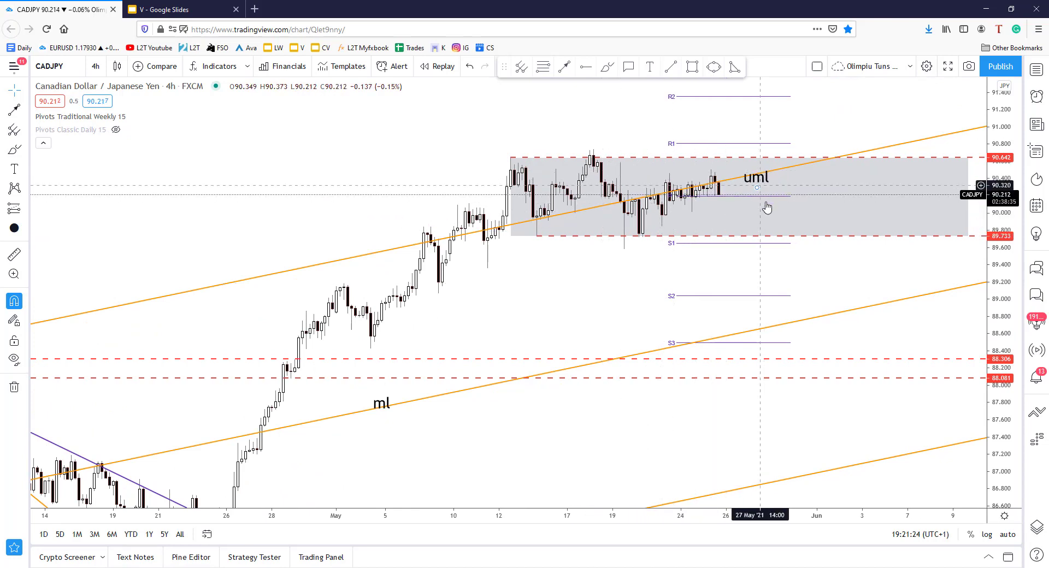
scroll(727, 207, down, 1)
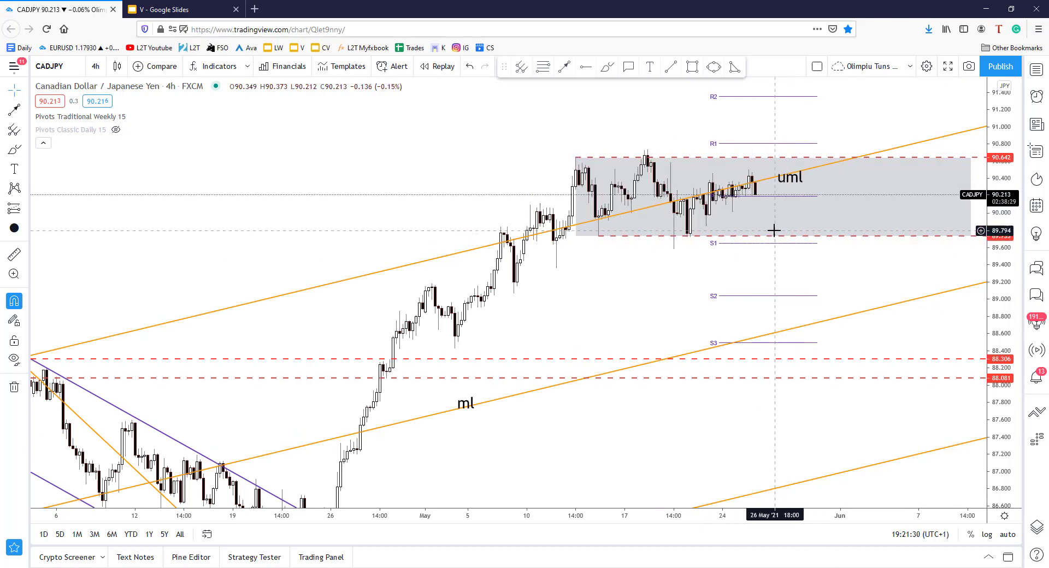
drag(799, 253, 696, 244)
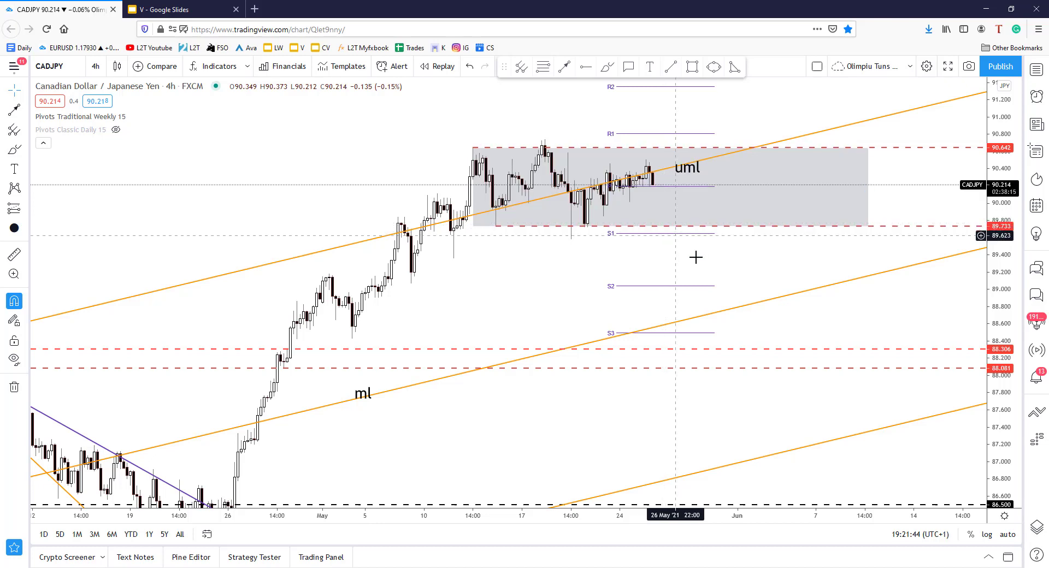
scroll(705, 258, down, 3)
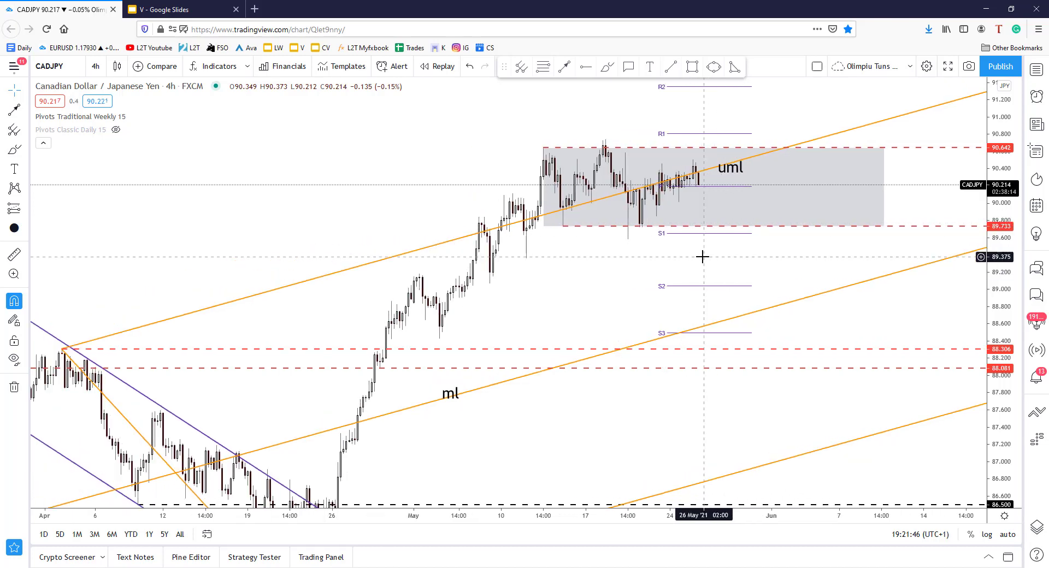
scroll(705, 257, up, 2)
drag(997, 282, 997, 241)
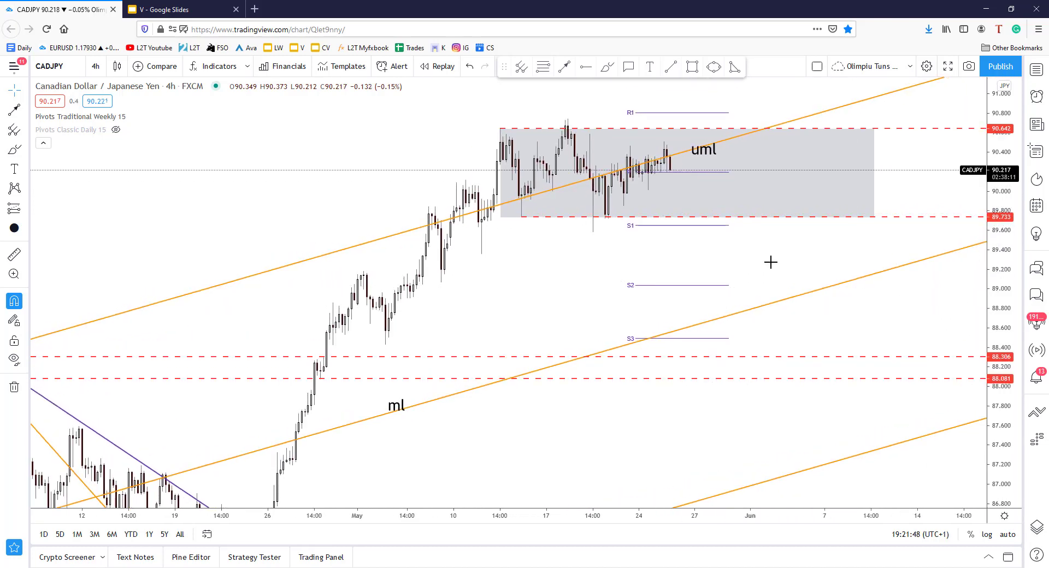
drag(823, 278, 847, 285)
scroll(809, 278, up, 2)
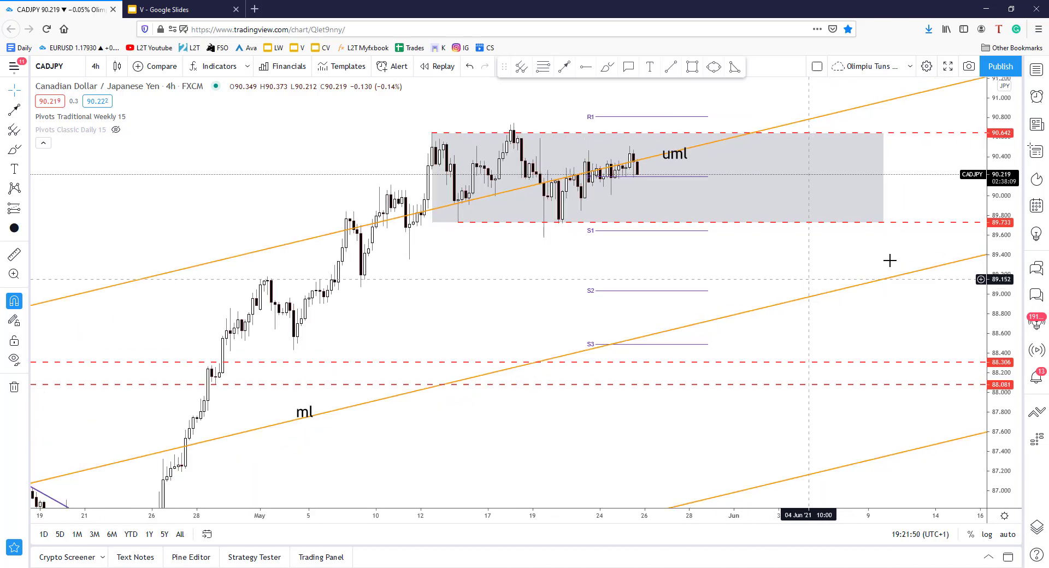
drag(992, 212, 992, 241)
scroll(860, 253, down, 1)
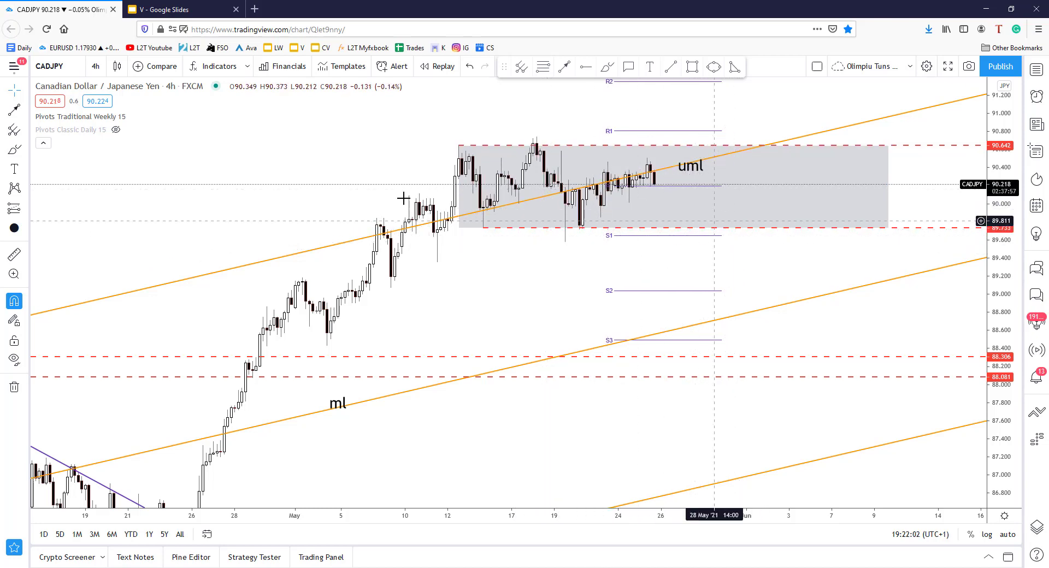
Switch the 4-hour chart to the FXCM EURJPY pair and view the price action between its two rising red trend lines
click(49, 66)
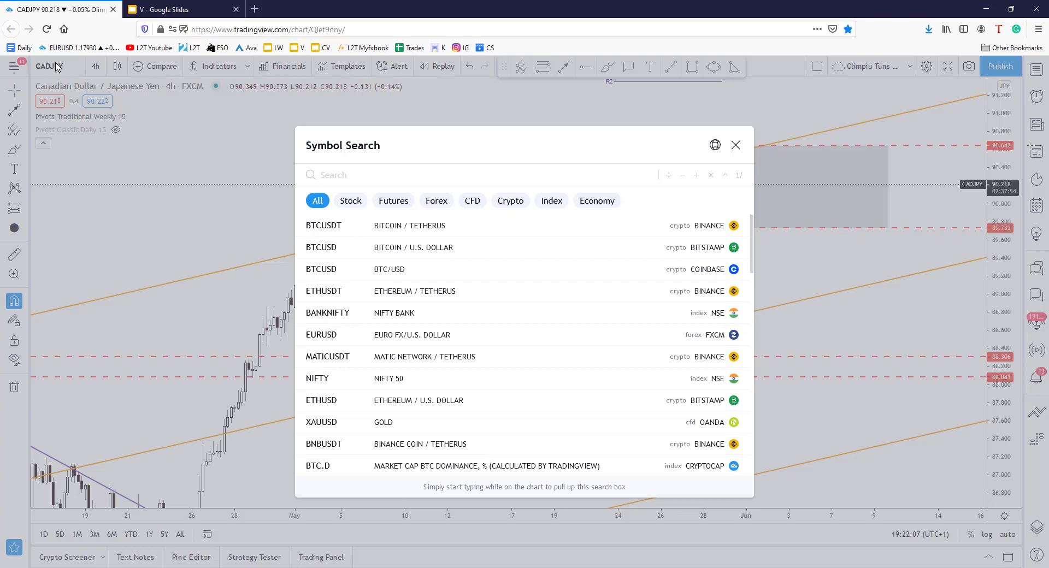
text(EURJPY)
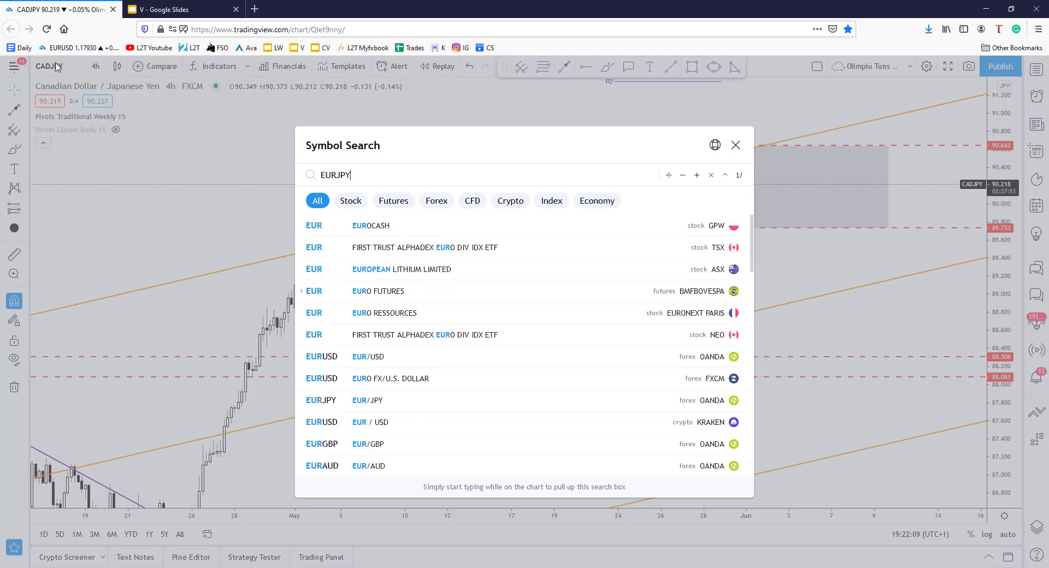
key(Return)
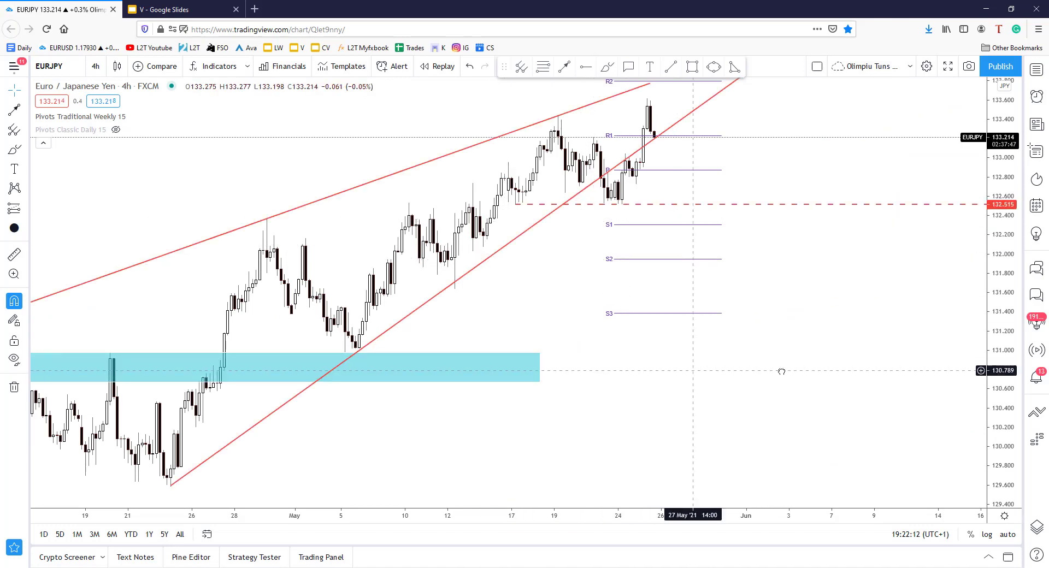
drag(781, 372, 910, 339)
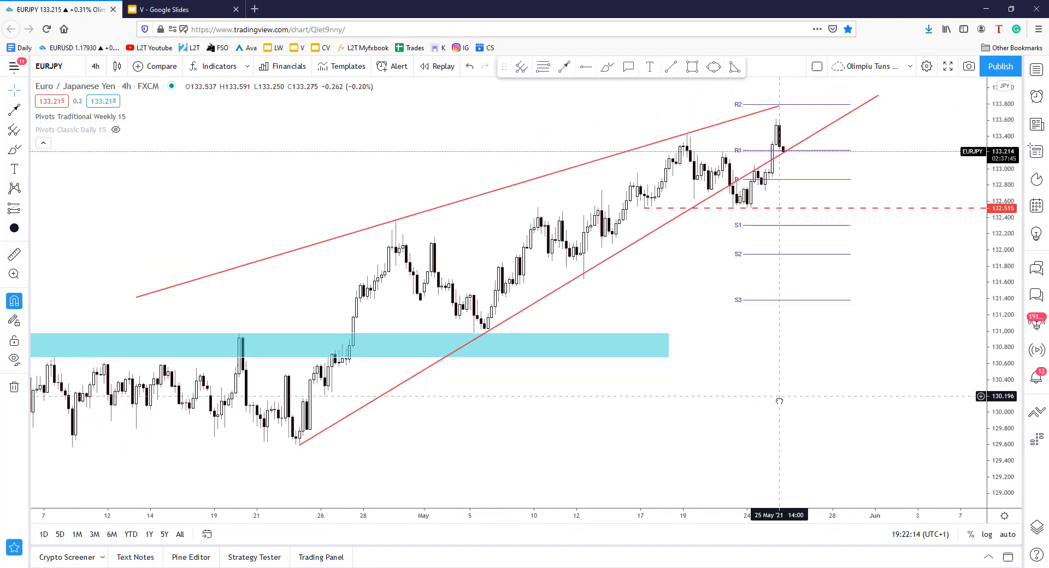
drag(797, 371, 835, 398)
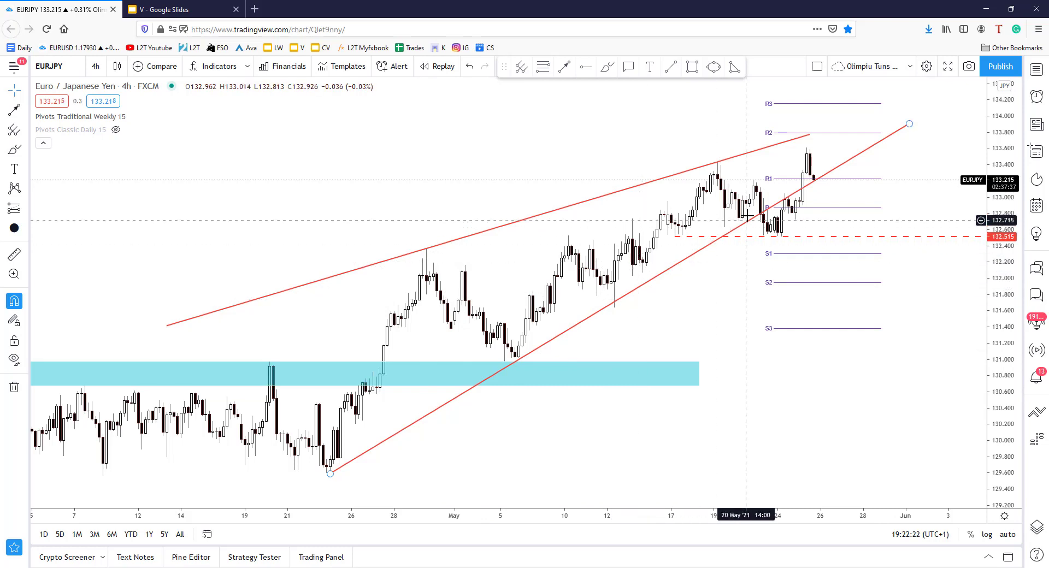
Add the Stochastic indicator to the EURJPY chart and draw a falling trend line along its peaks from 26 April to about 27 May
click(247, 69)
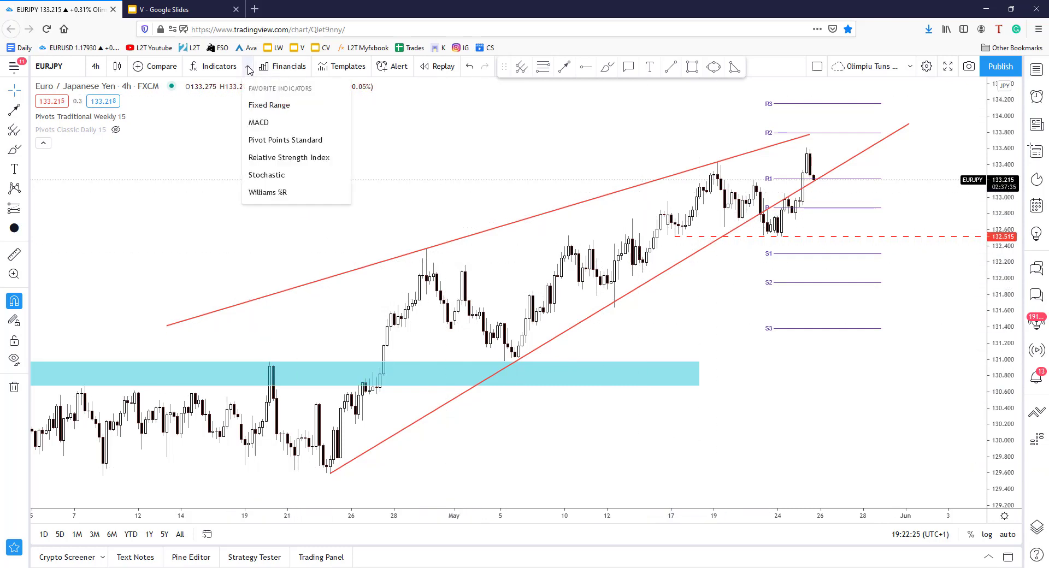
click(270, 174)
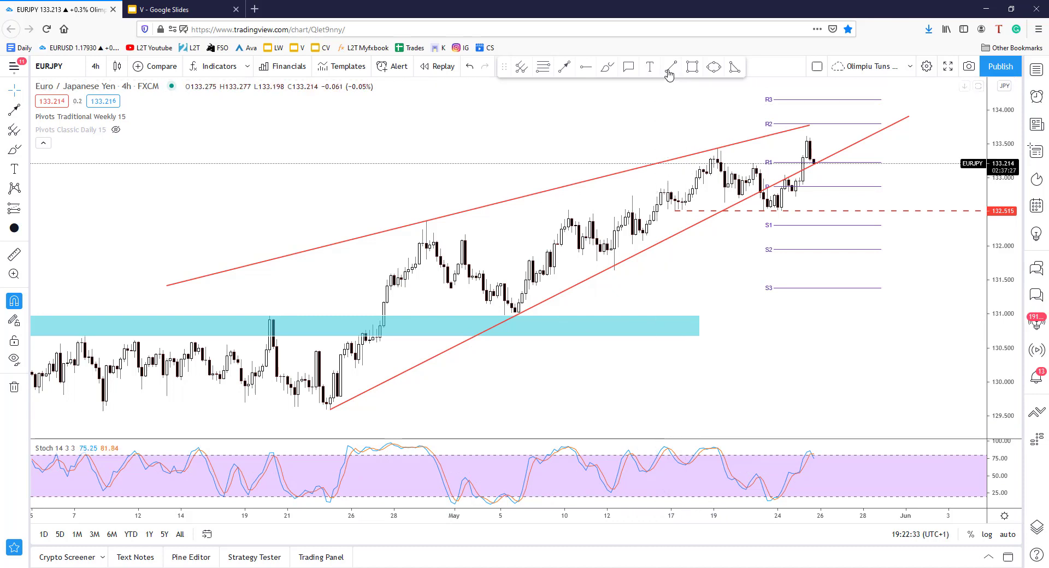
key(alt+t)
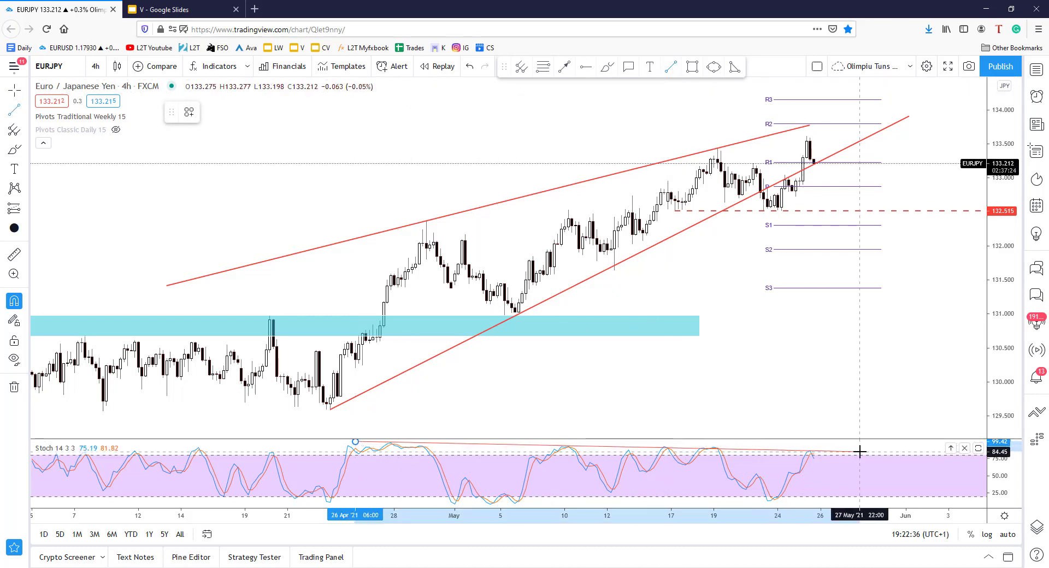
click(749, 381)
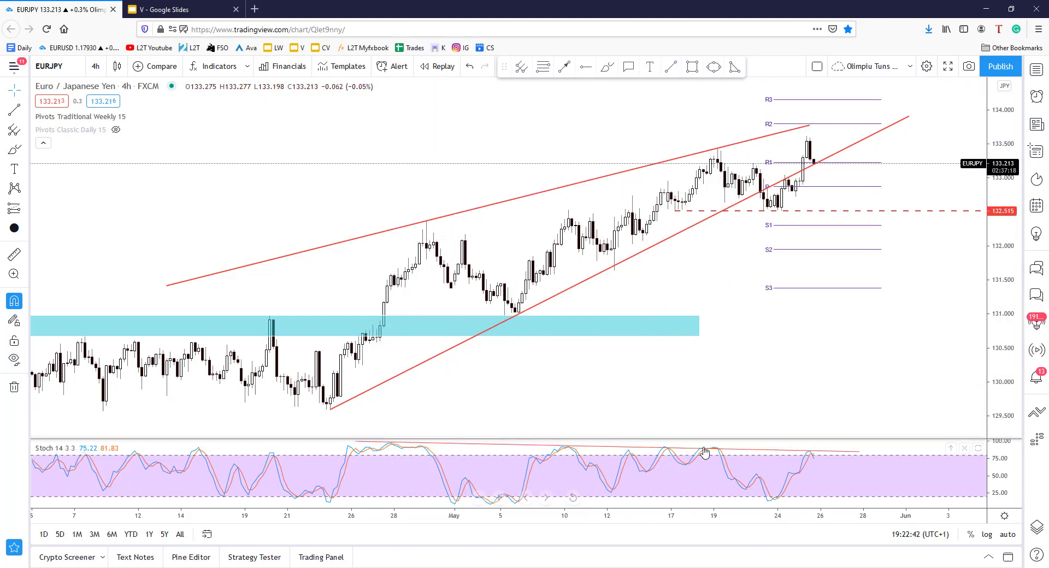
click(751, 452)
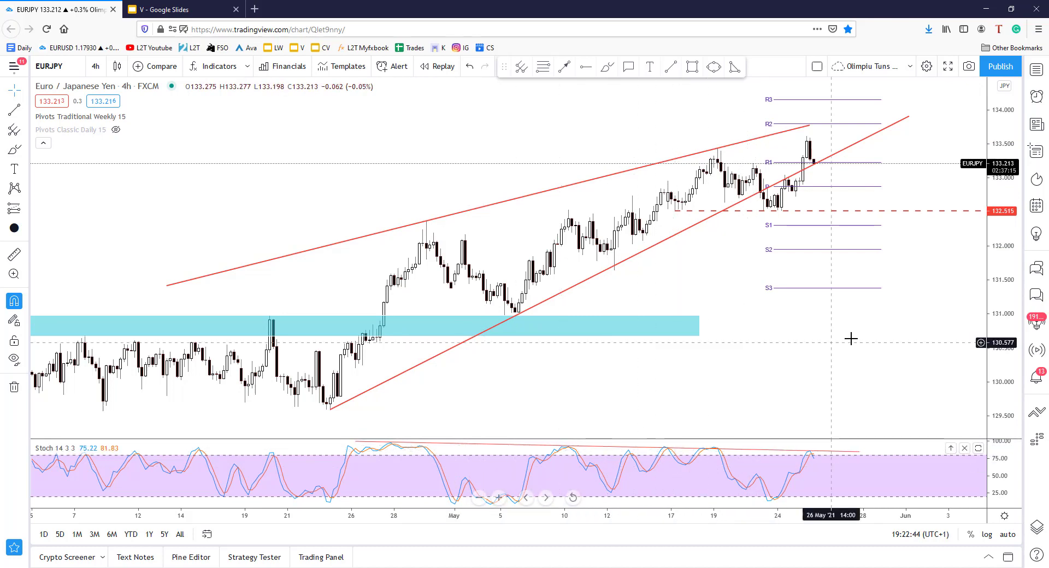
Brush a possible EURJPY path dipping below the rising trend line, rebounding and dropping towards the dashed 132.515 level, and delete the sketch
drag(1011, 303, 1011, 252)
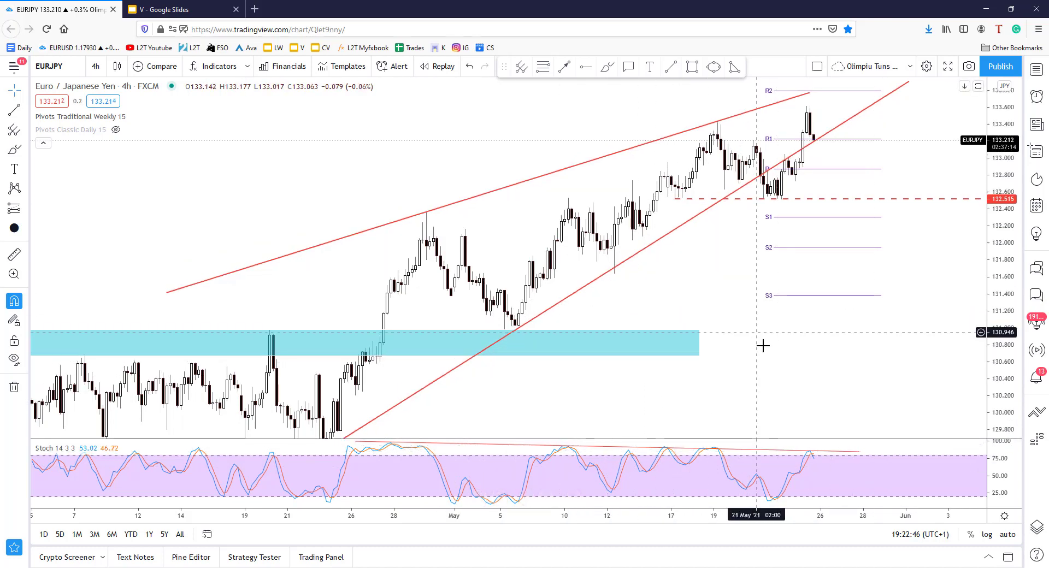
drag(763, 358, 759, 374)
scroll(740, 370, up, 2)
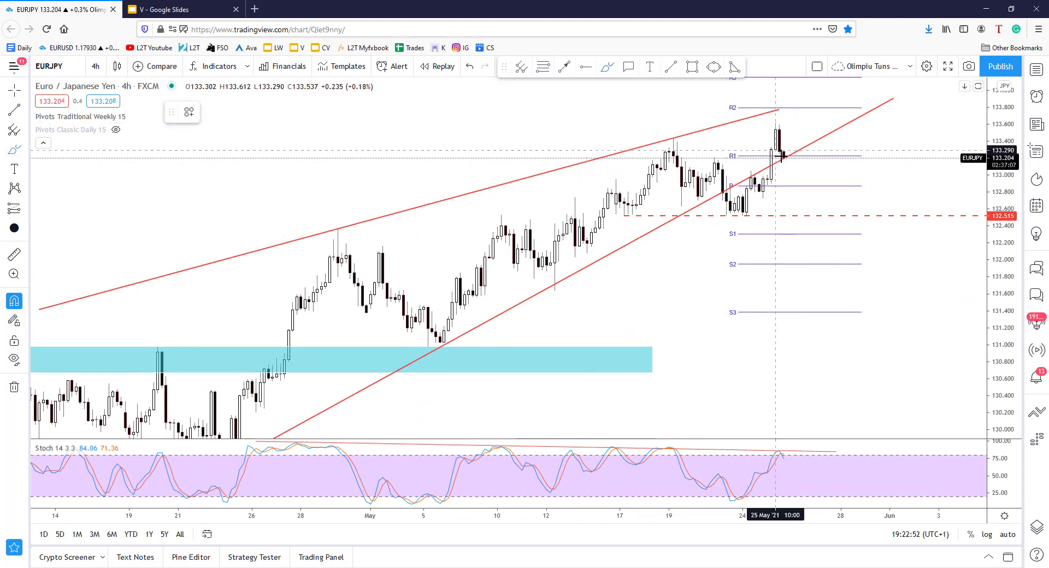
mouse_move(784, 155)
mouse_down()
mouse_move(826, 155)
mouse_move(835, 131)
mouse_up()
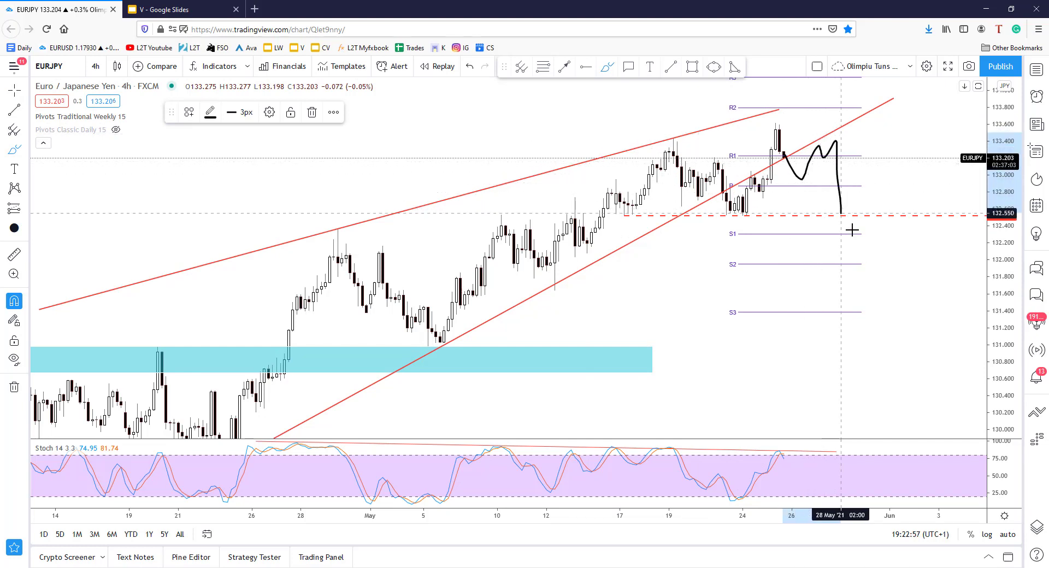
mouse_move(888, 217)
mouse_down()
mouse_move(908, 294)
mouse_move(890, 282)
mouse_up()
key(Delete)
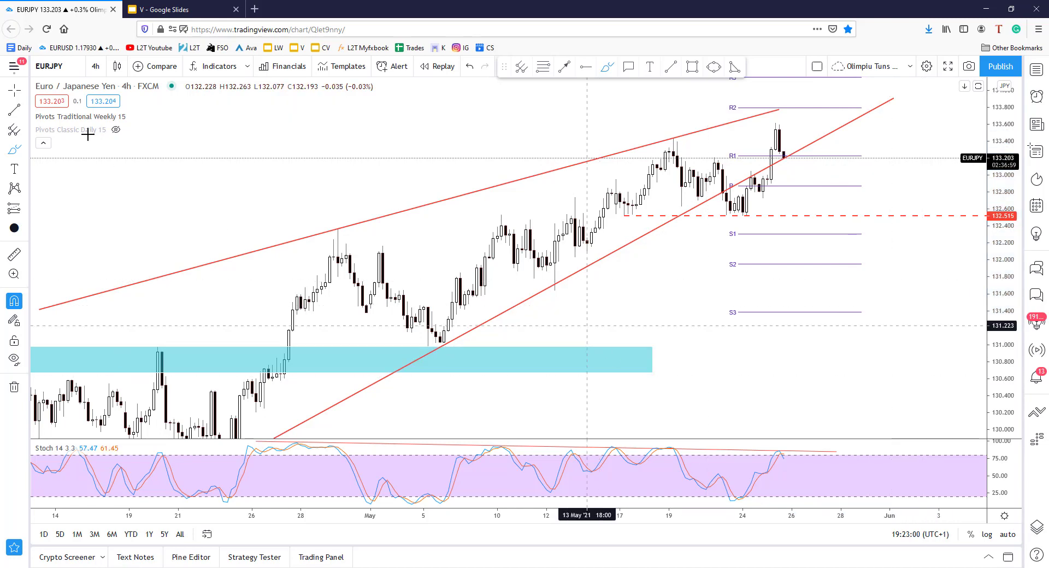